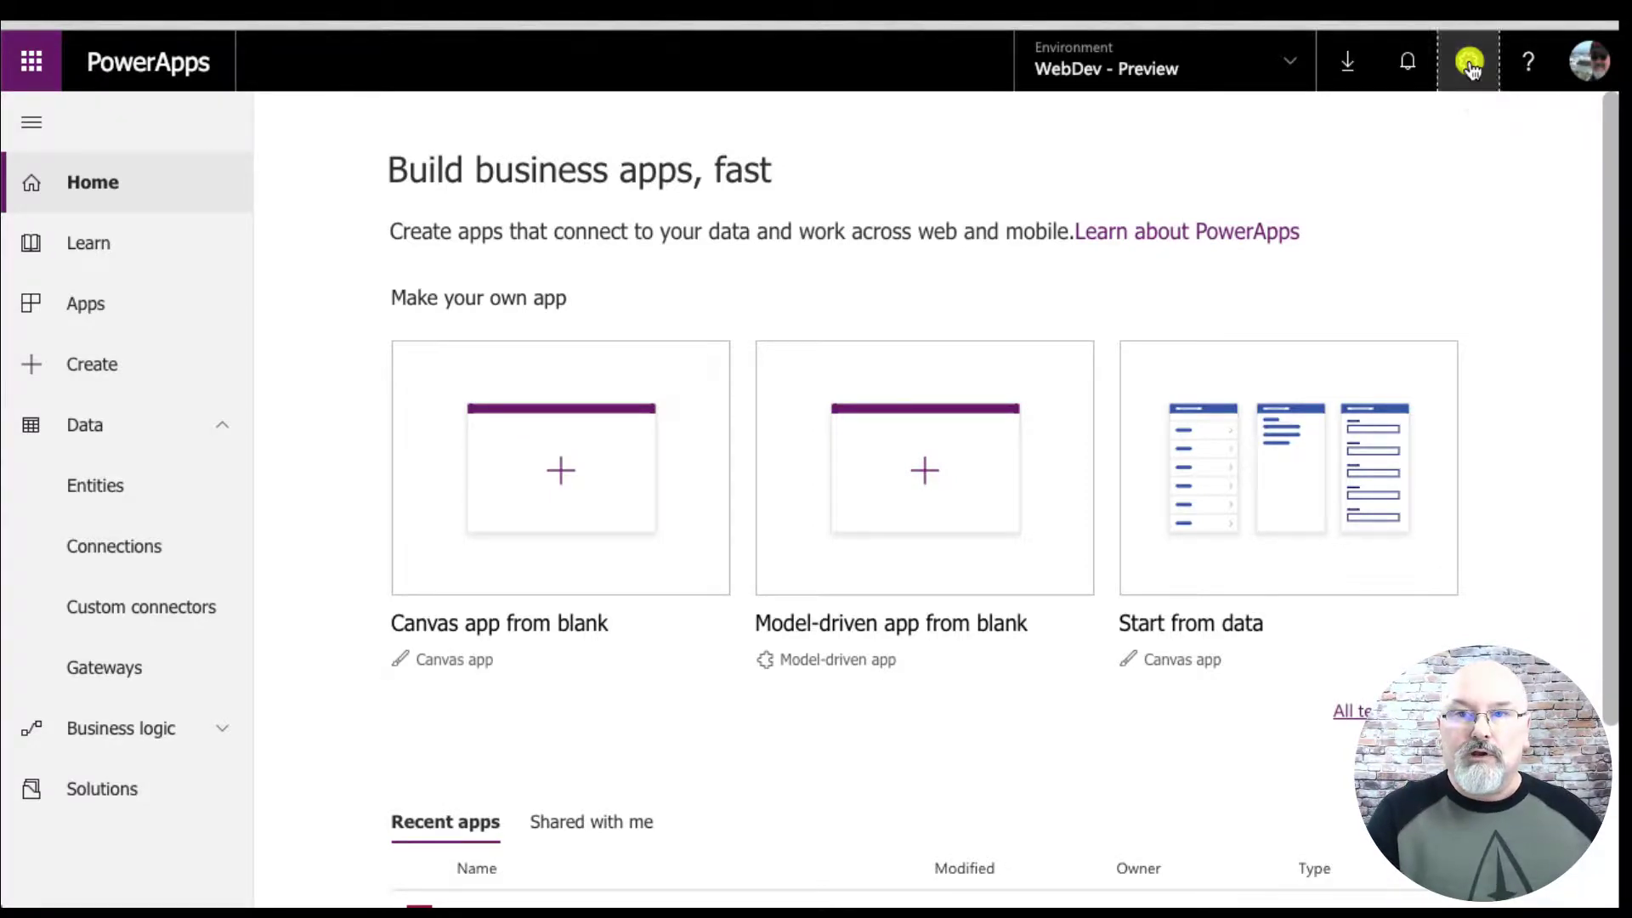
Go through the settings gear to the Admin center's Data policies list
left_click(1470, 64)
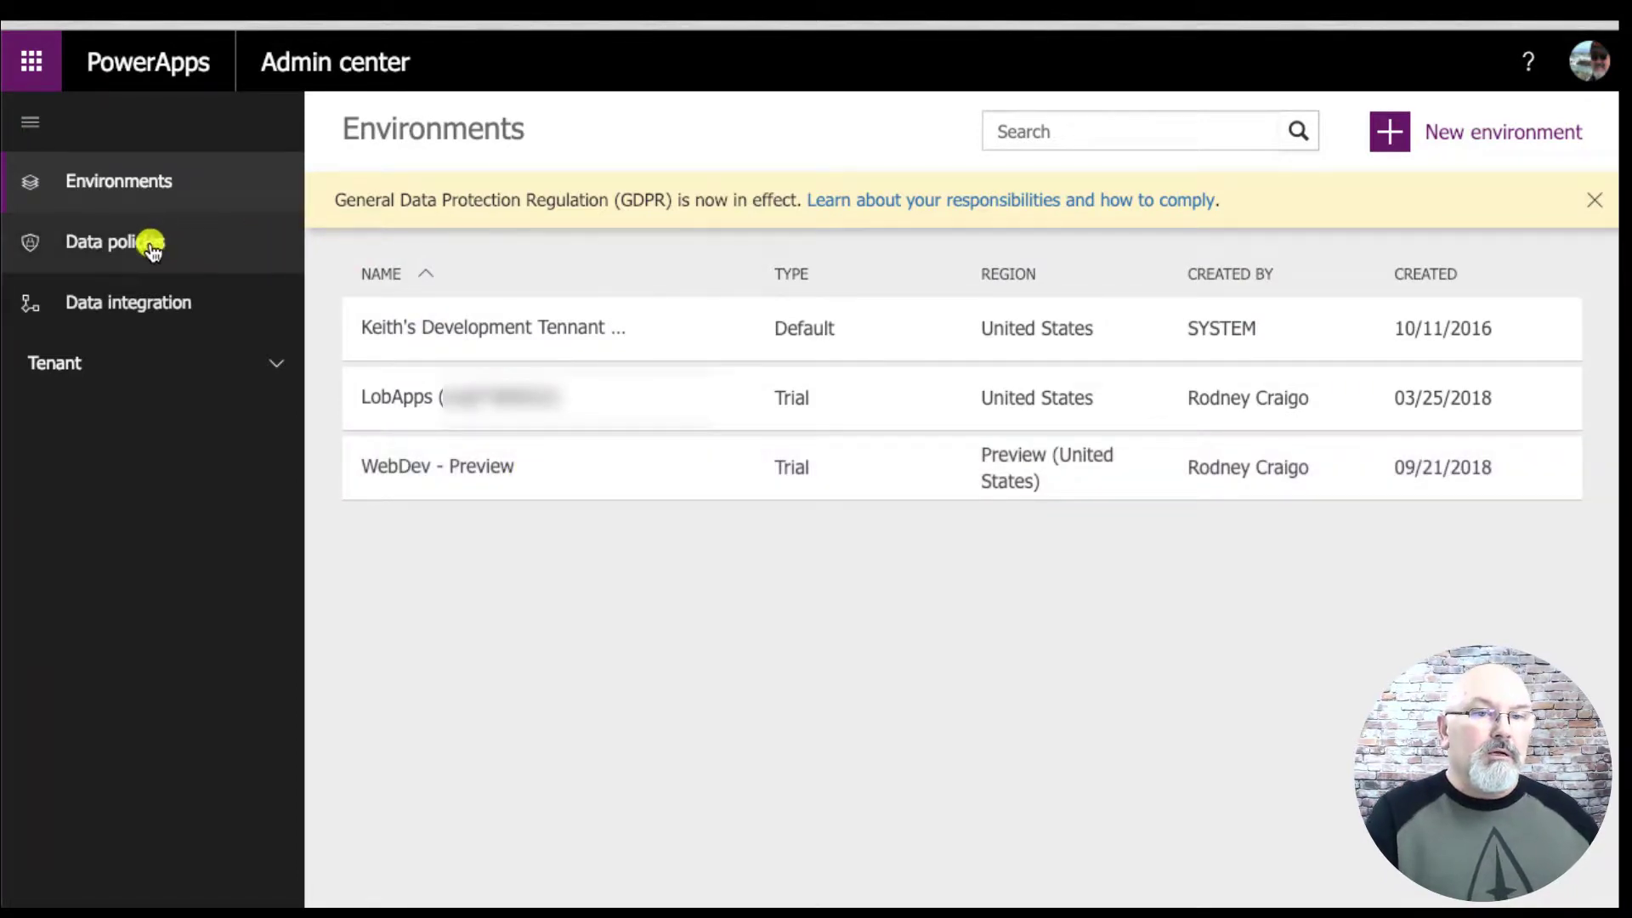
left_click(96, 248)
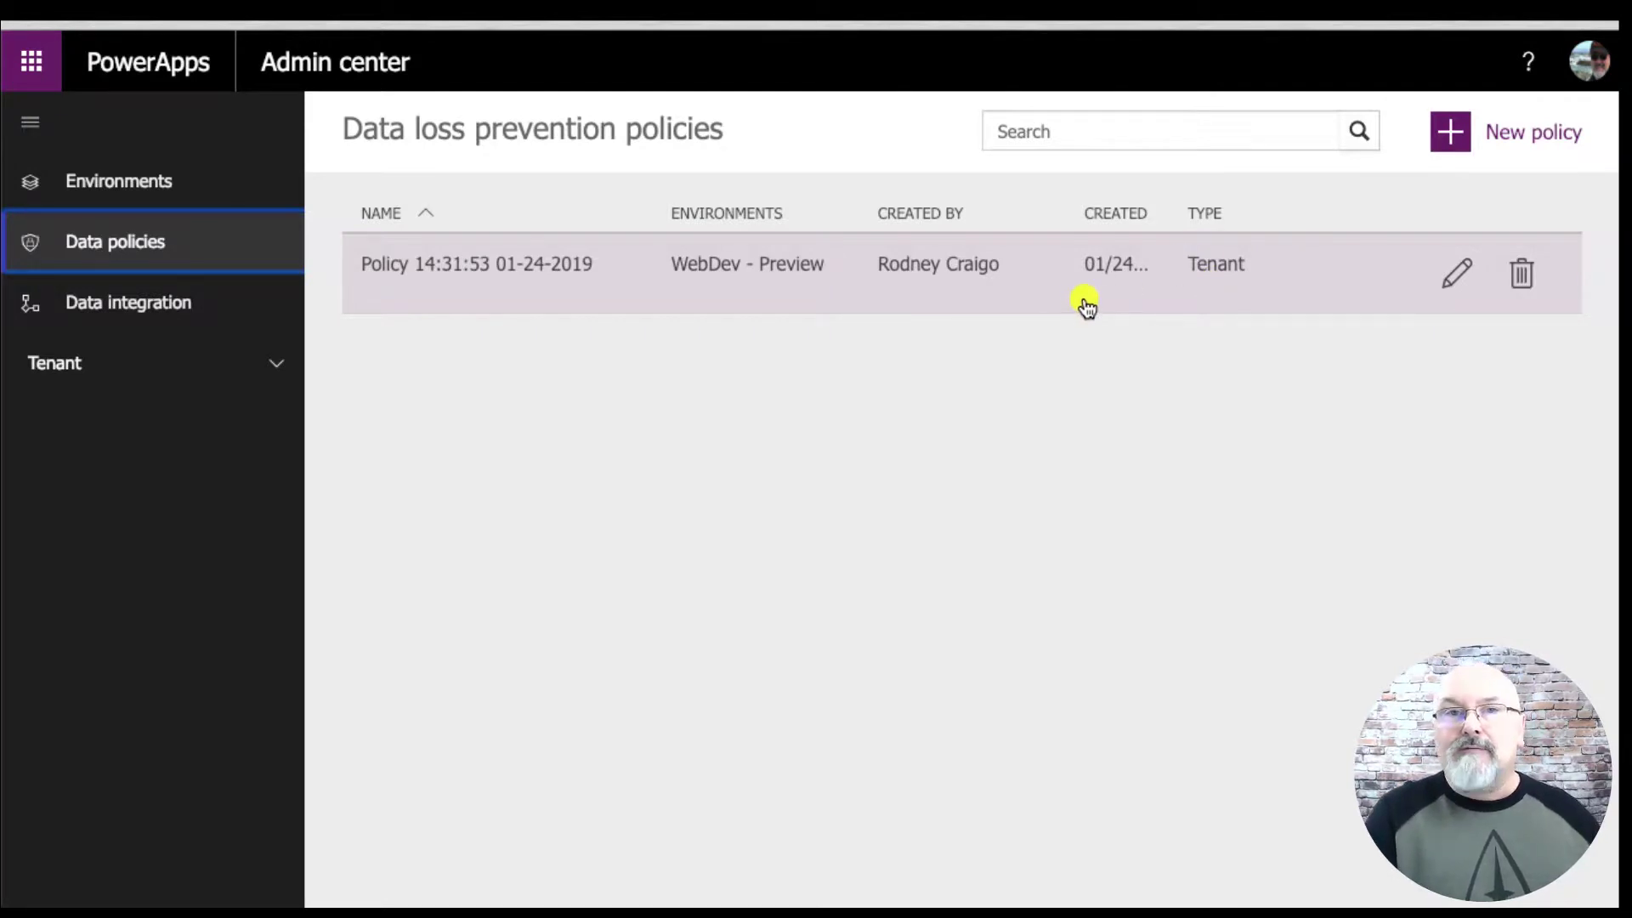
Create a new data policy scoped only to the WebDev - Preview environment
left_click(1451, 133)
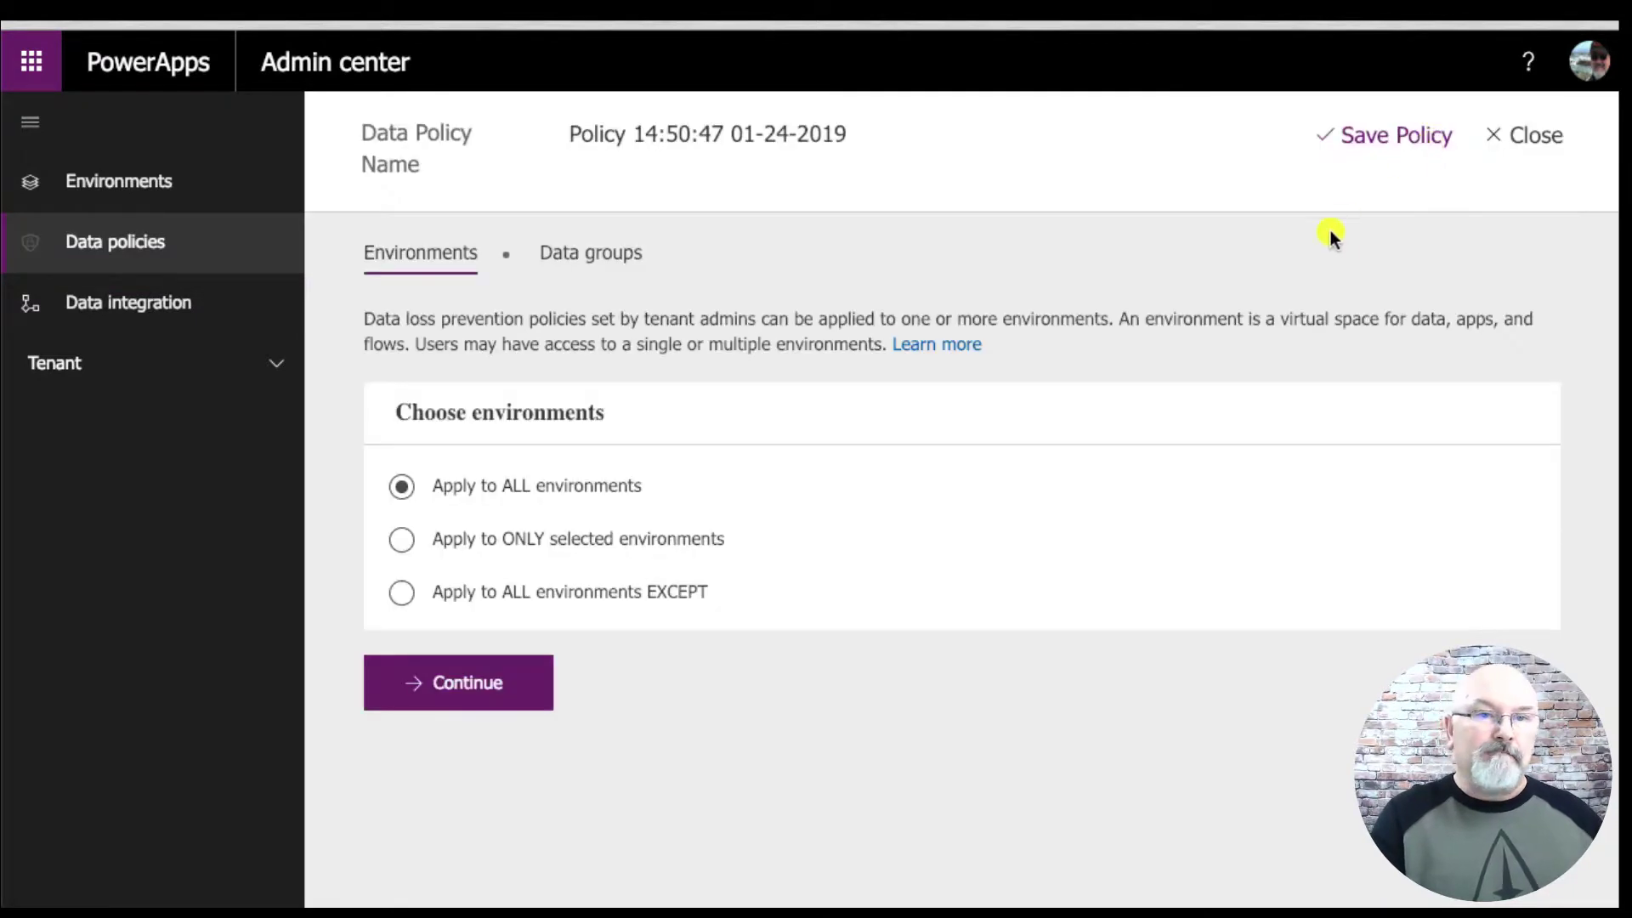
left_click(400, 541)
left_click(594, 614)
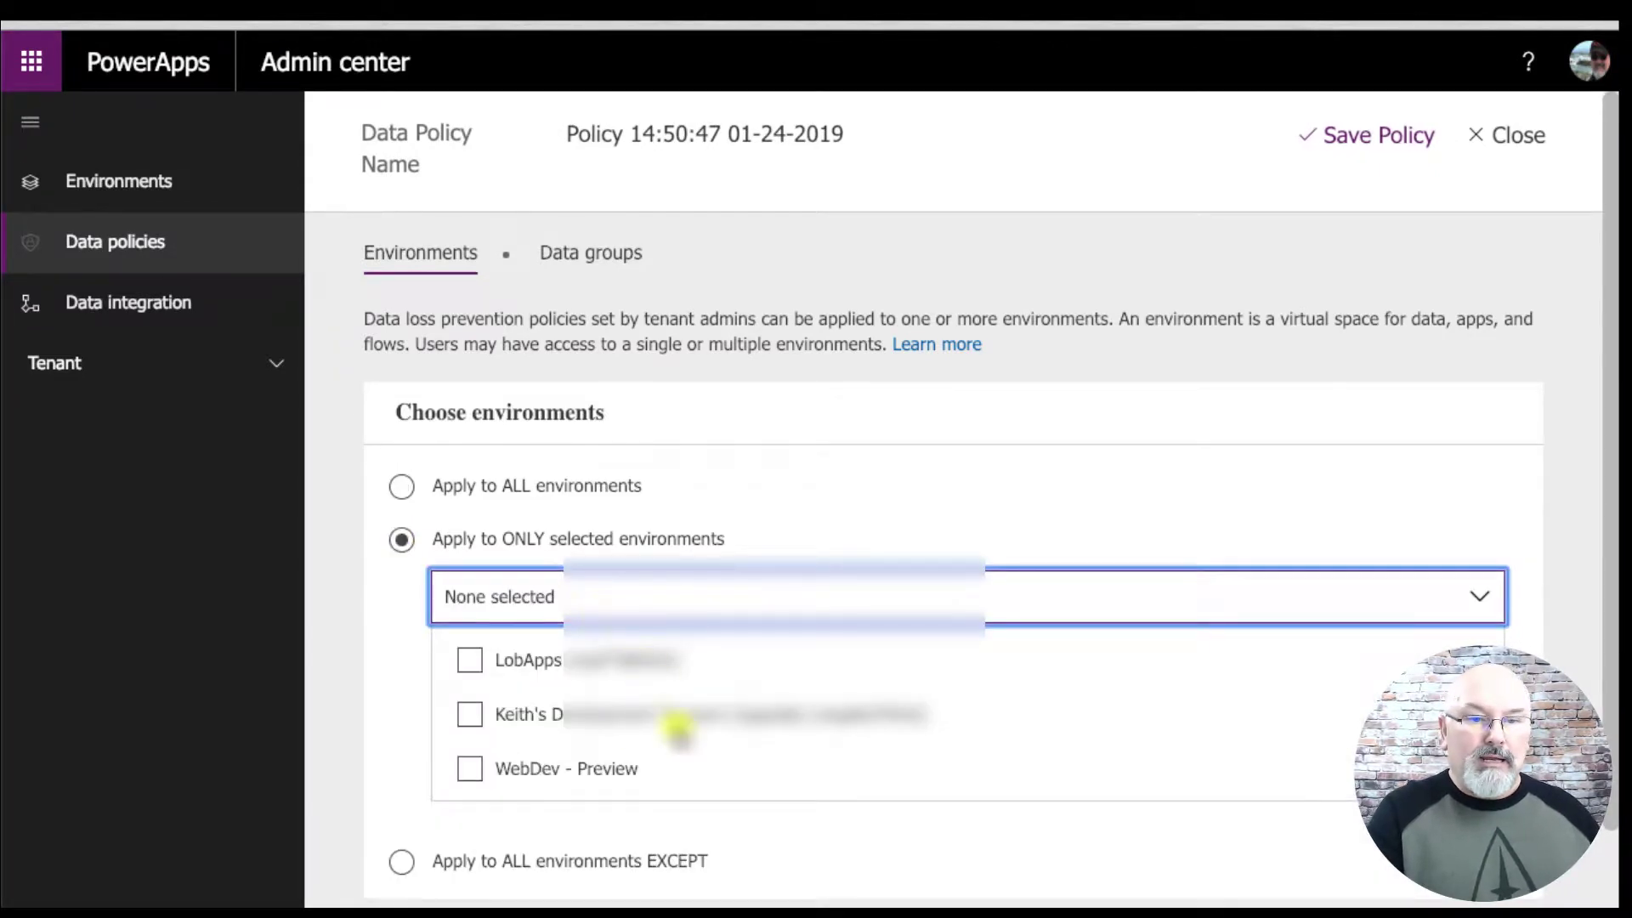
left_click(473, 772)
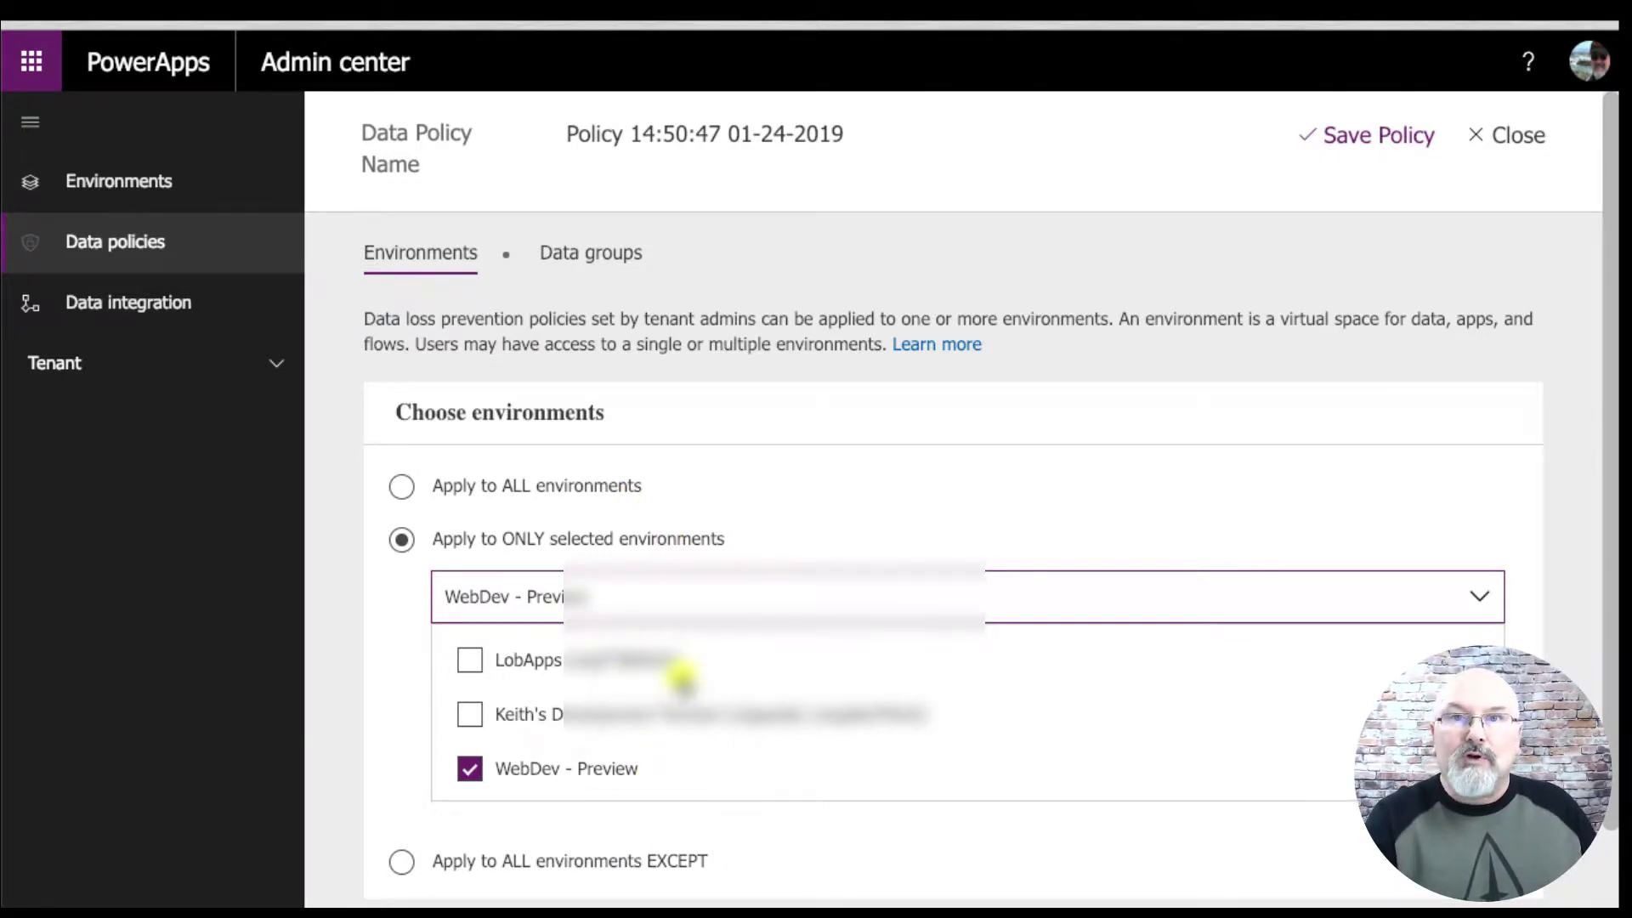
scroll(683, 677, "down", 1)
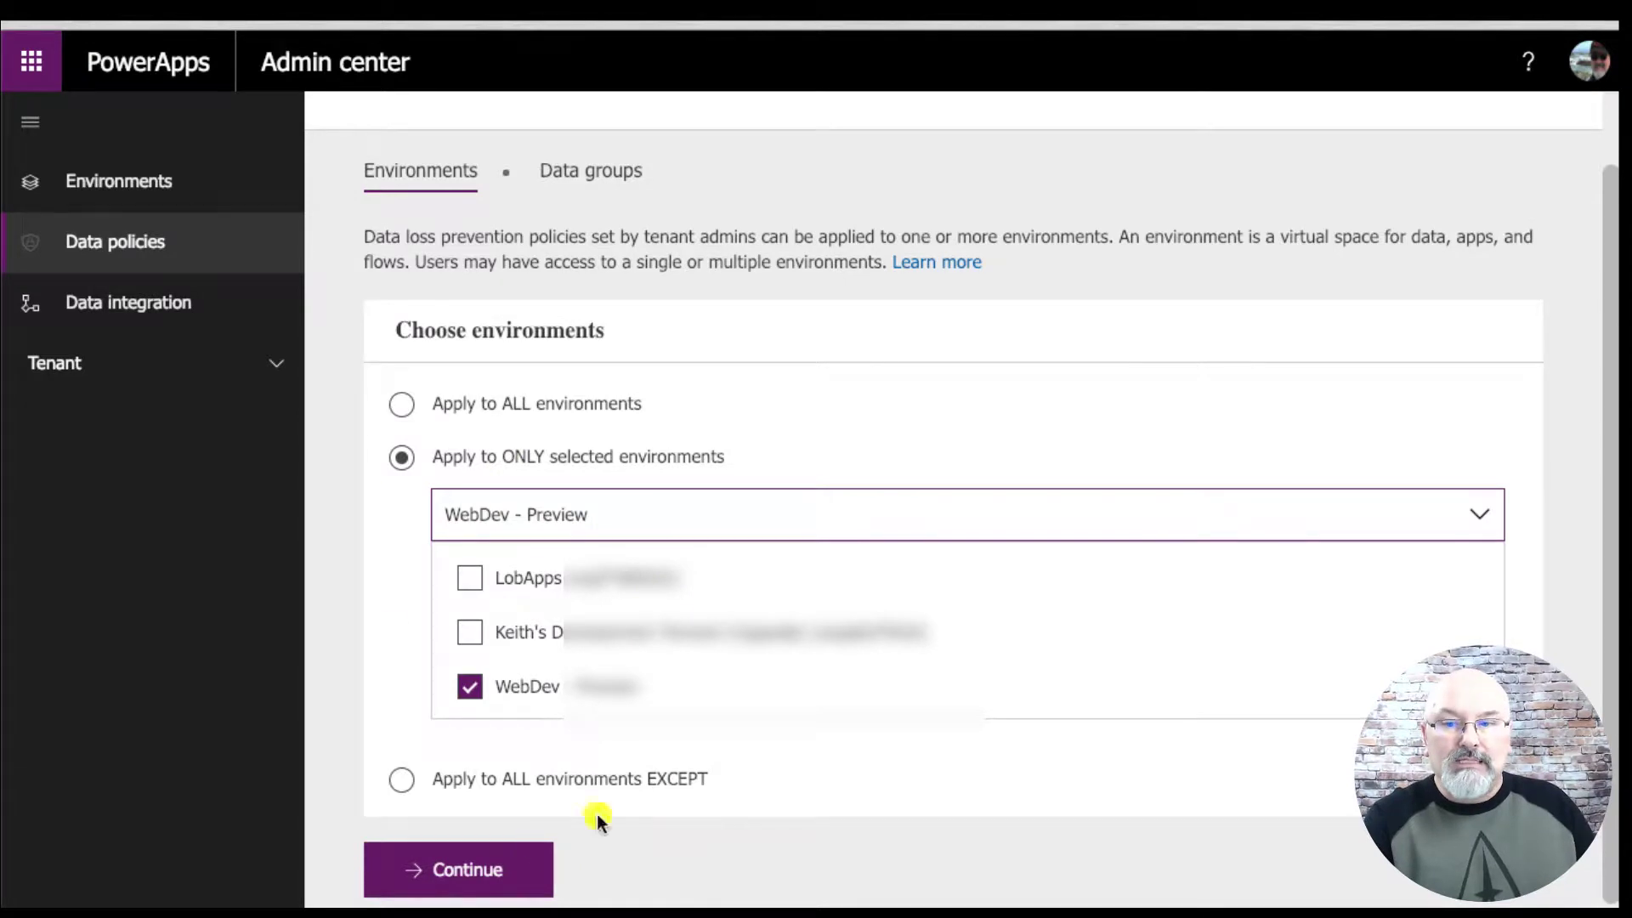
left_click(469, 867)
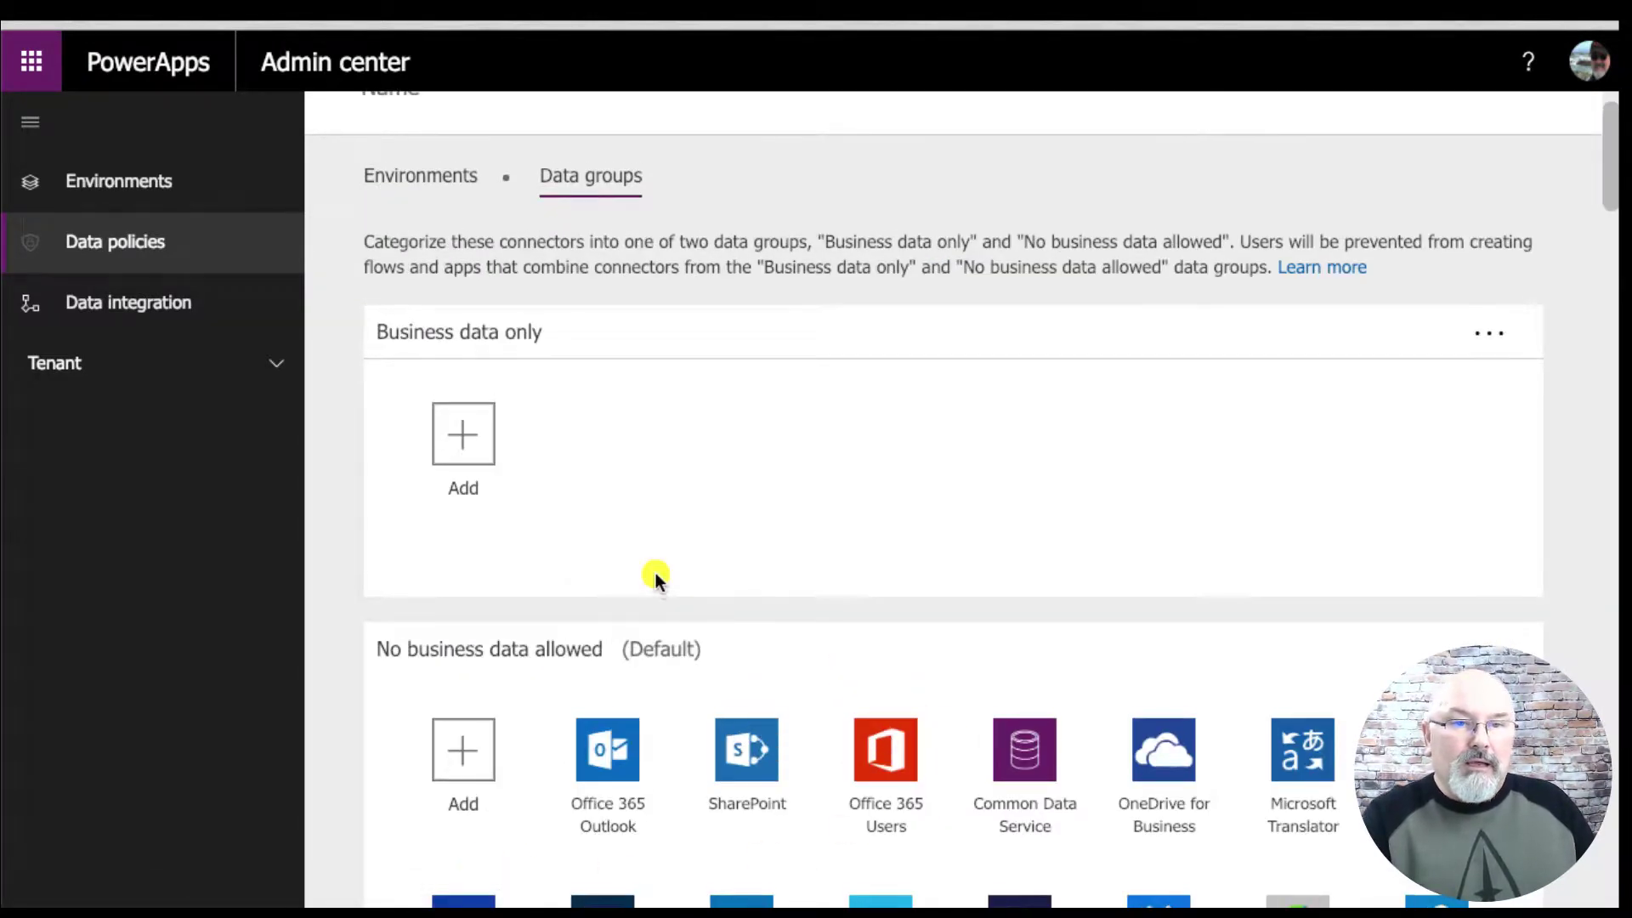
Add the SharePoint connector to the Business data only group
scroll(395, 583, "down", 1)
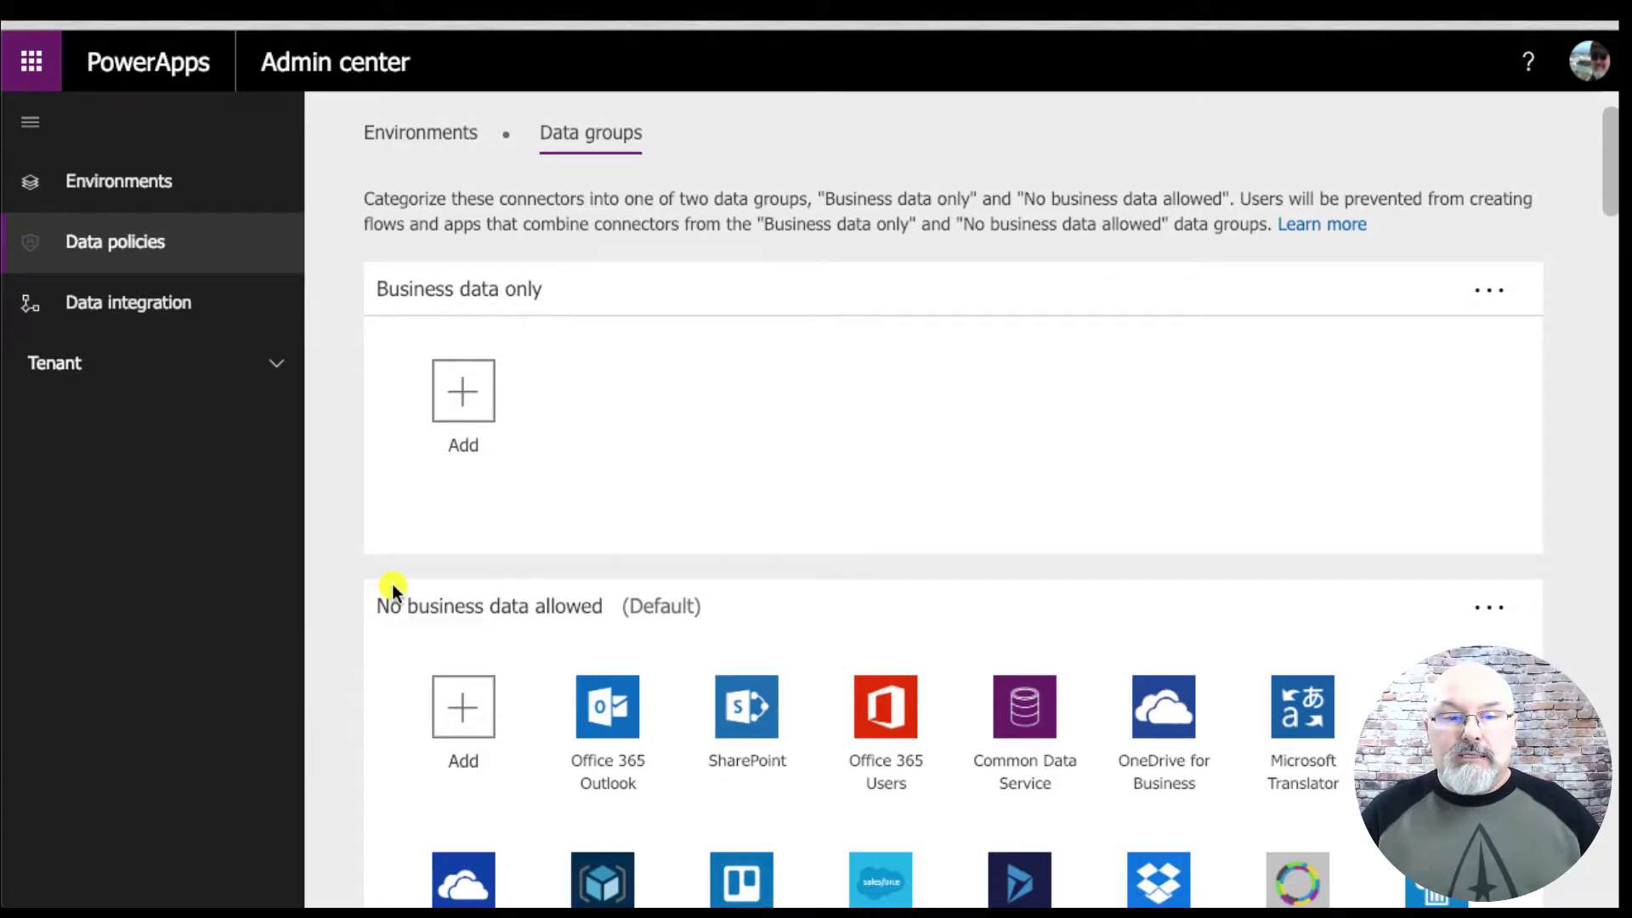
left_click(459, 391)
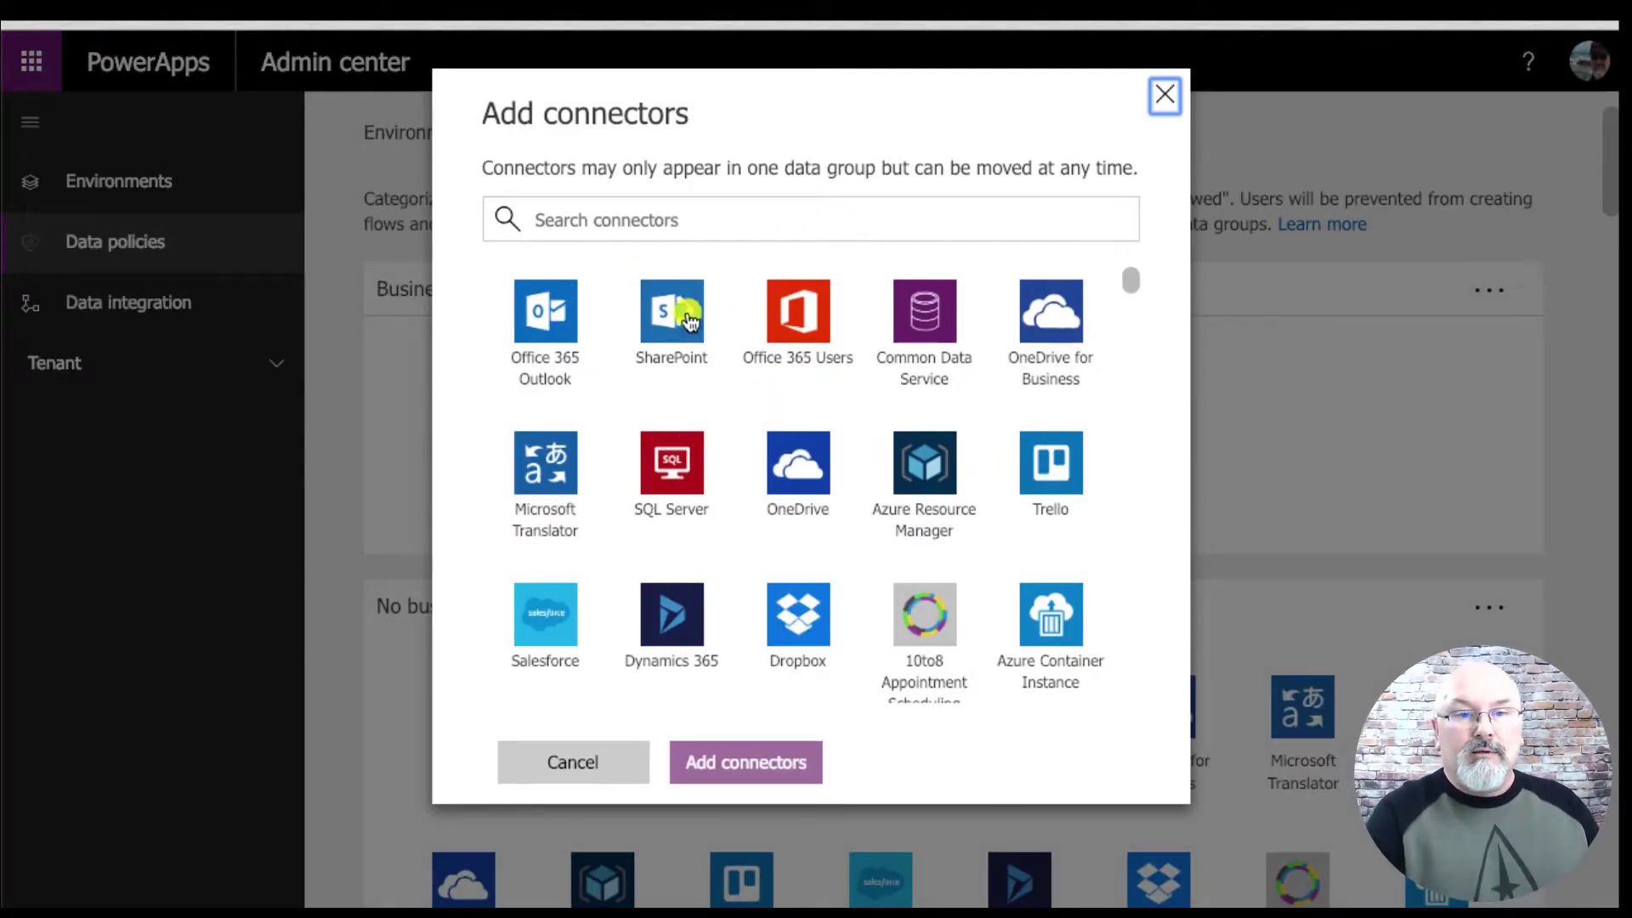
left_click(681, 317)
left_click(753, 764)
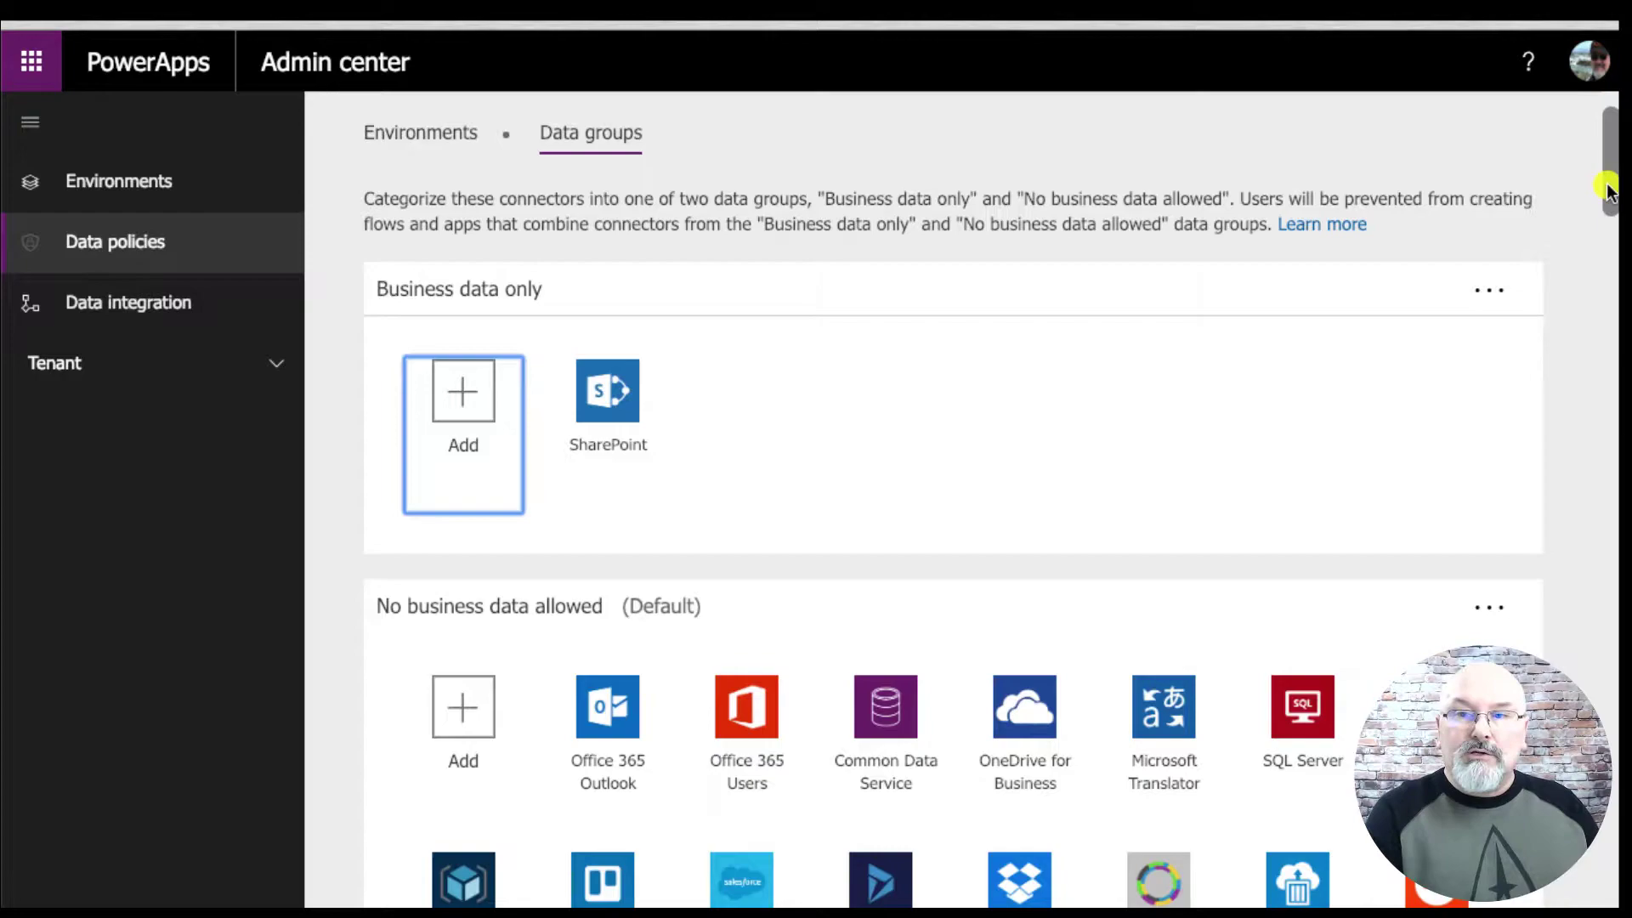
left_click_drag(1609, 189, 1598, 892)
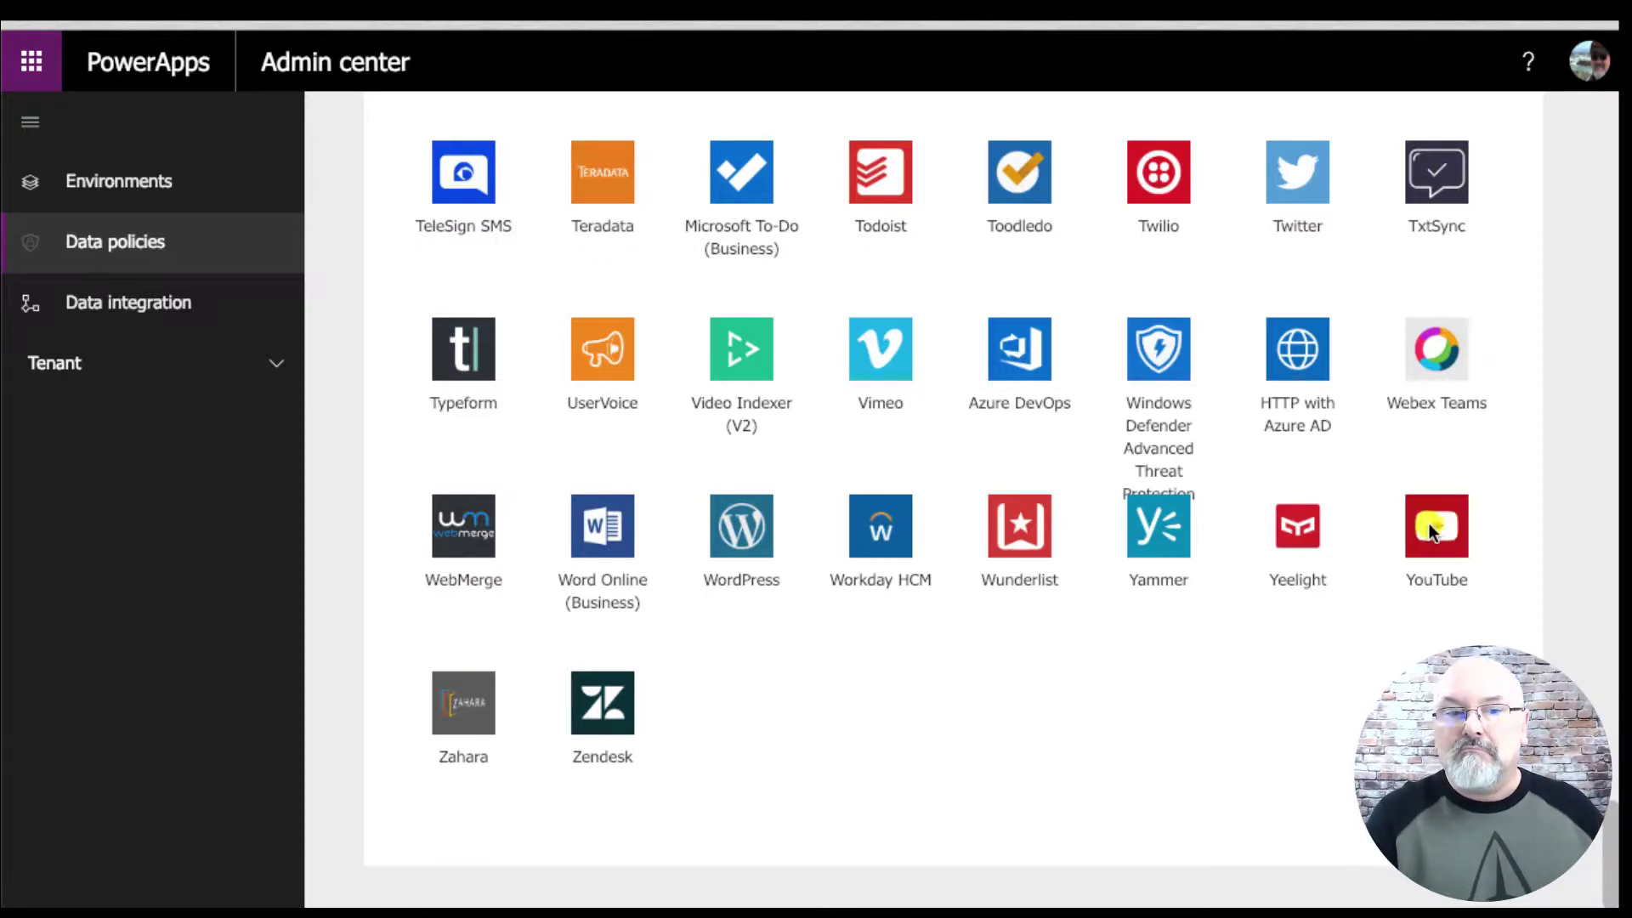
Scroll back to the top of the policy's data groups page
left_click_drag(1607, 830, 1590, 136)
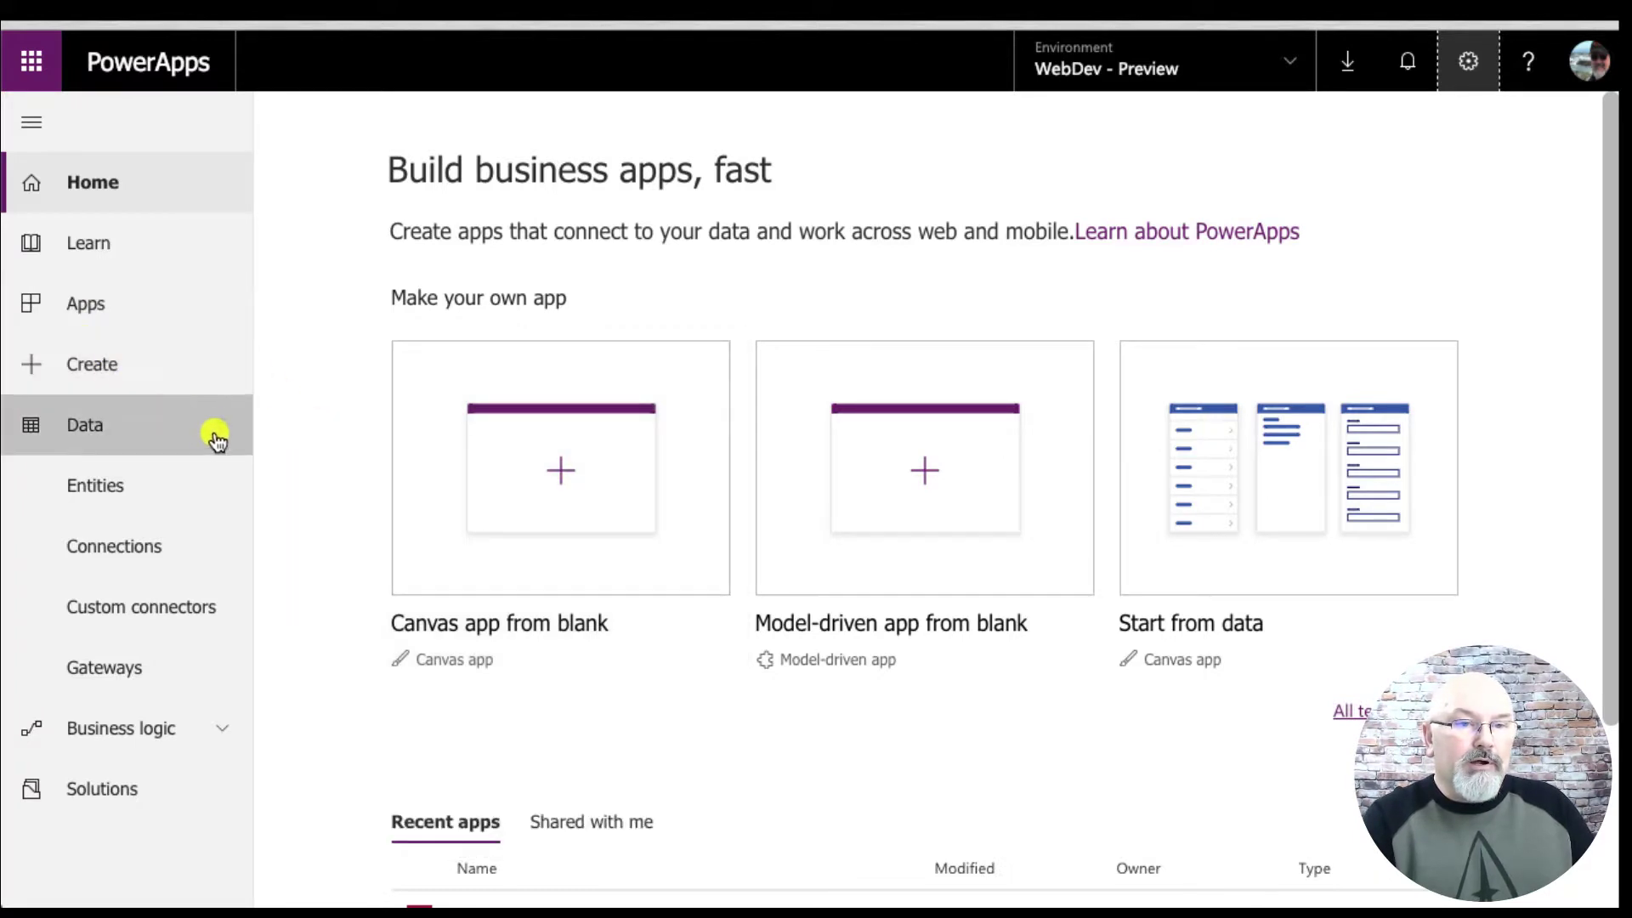
Check WebDev - Preview's connections, then start a new canvas app from Apps
left_click(219, 434)
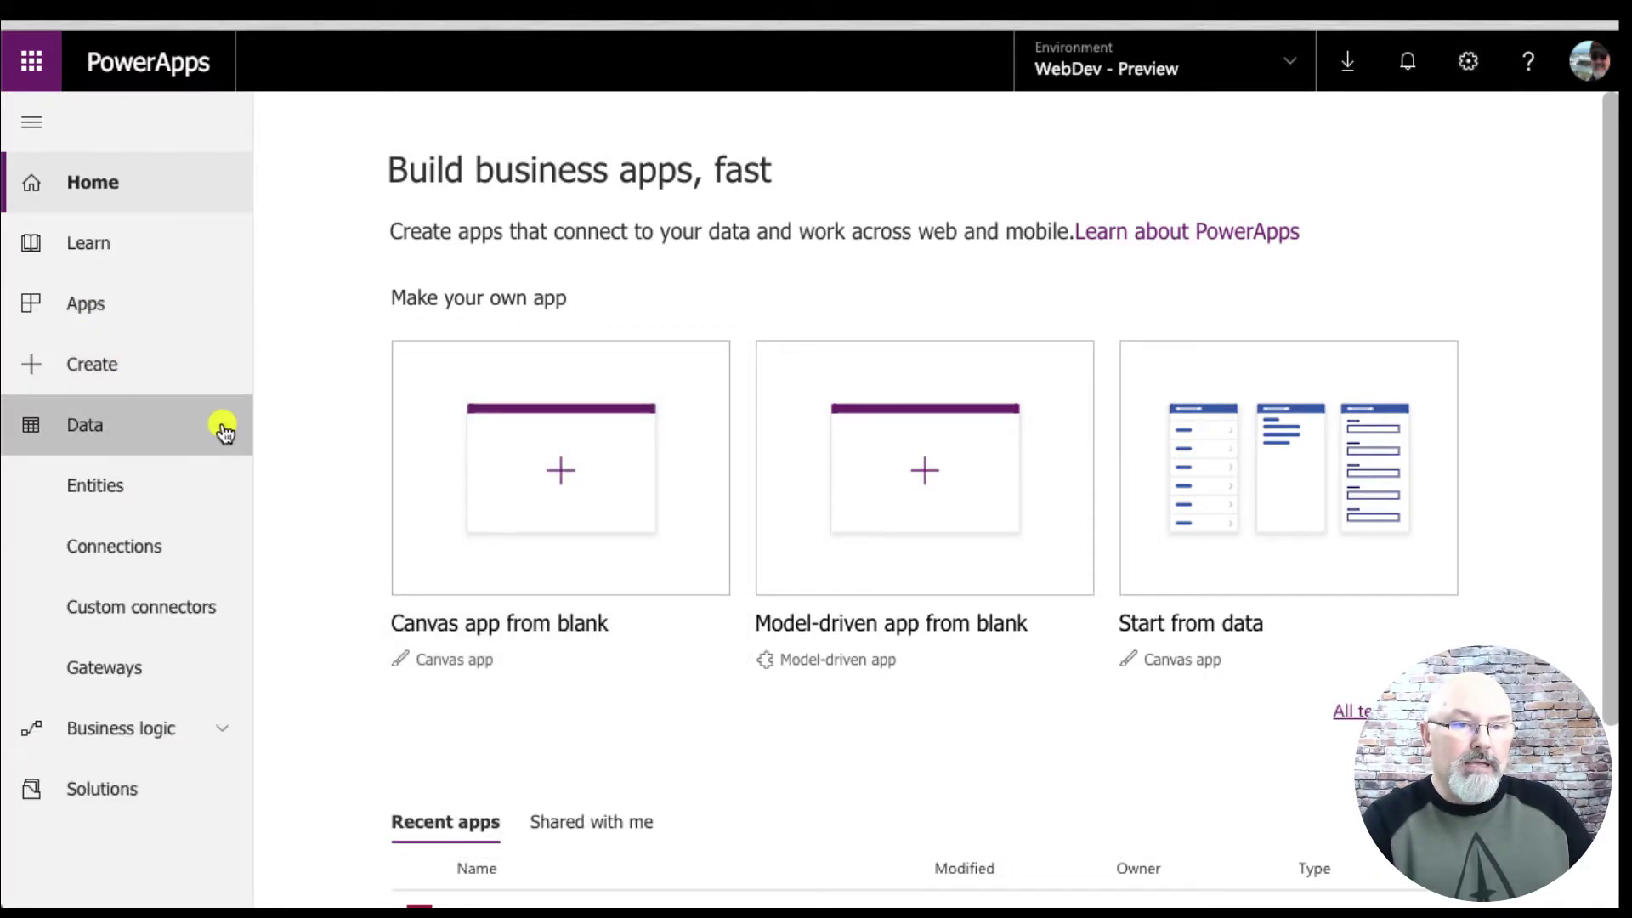
left_click(125, 561)
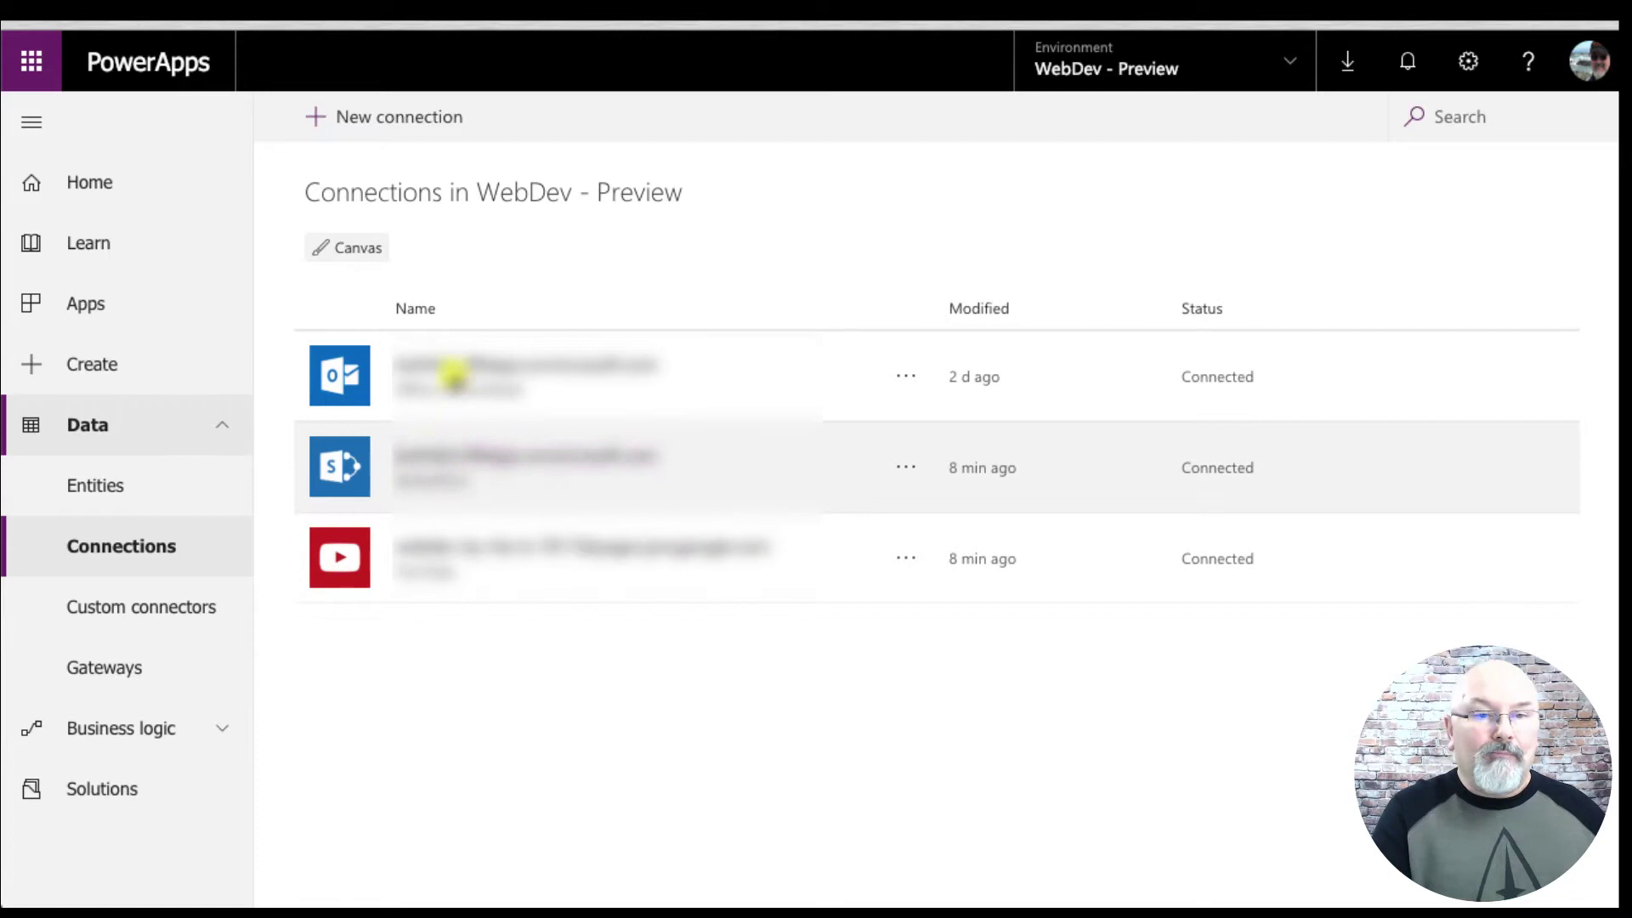
left_click(102, 308)
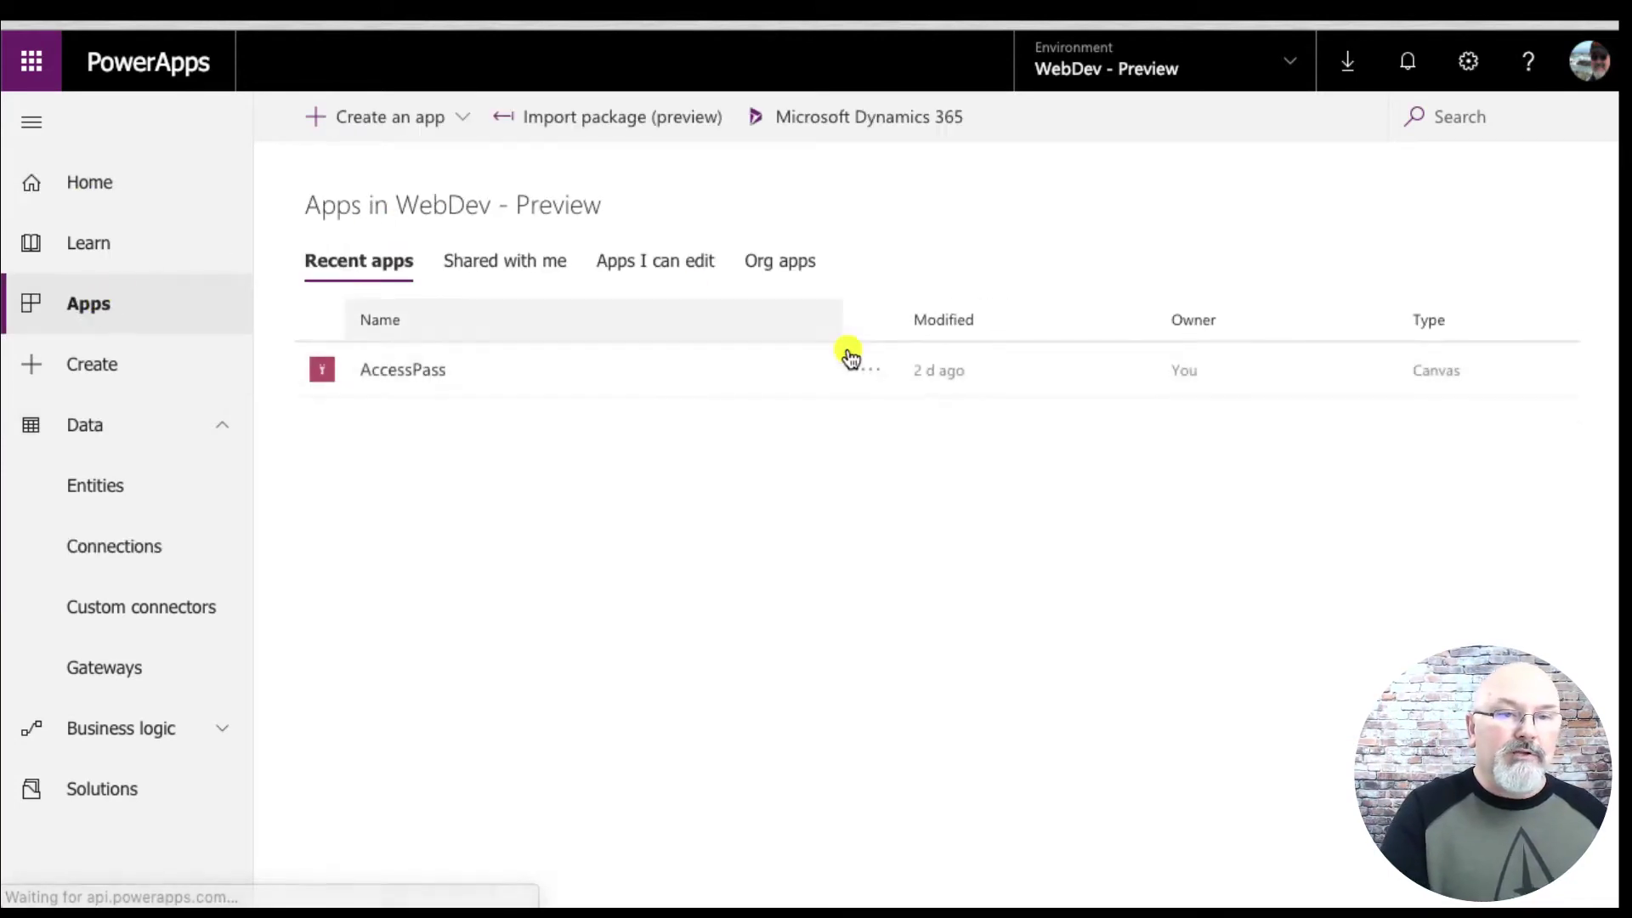
left_click(376, 119)
left_click(347, 162)
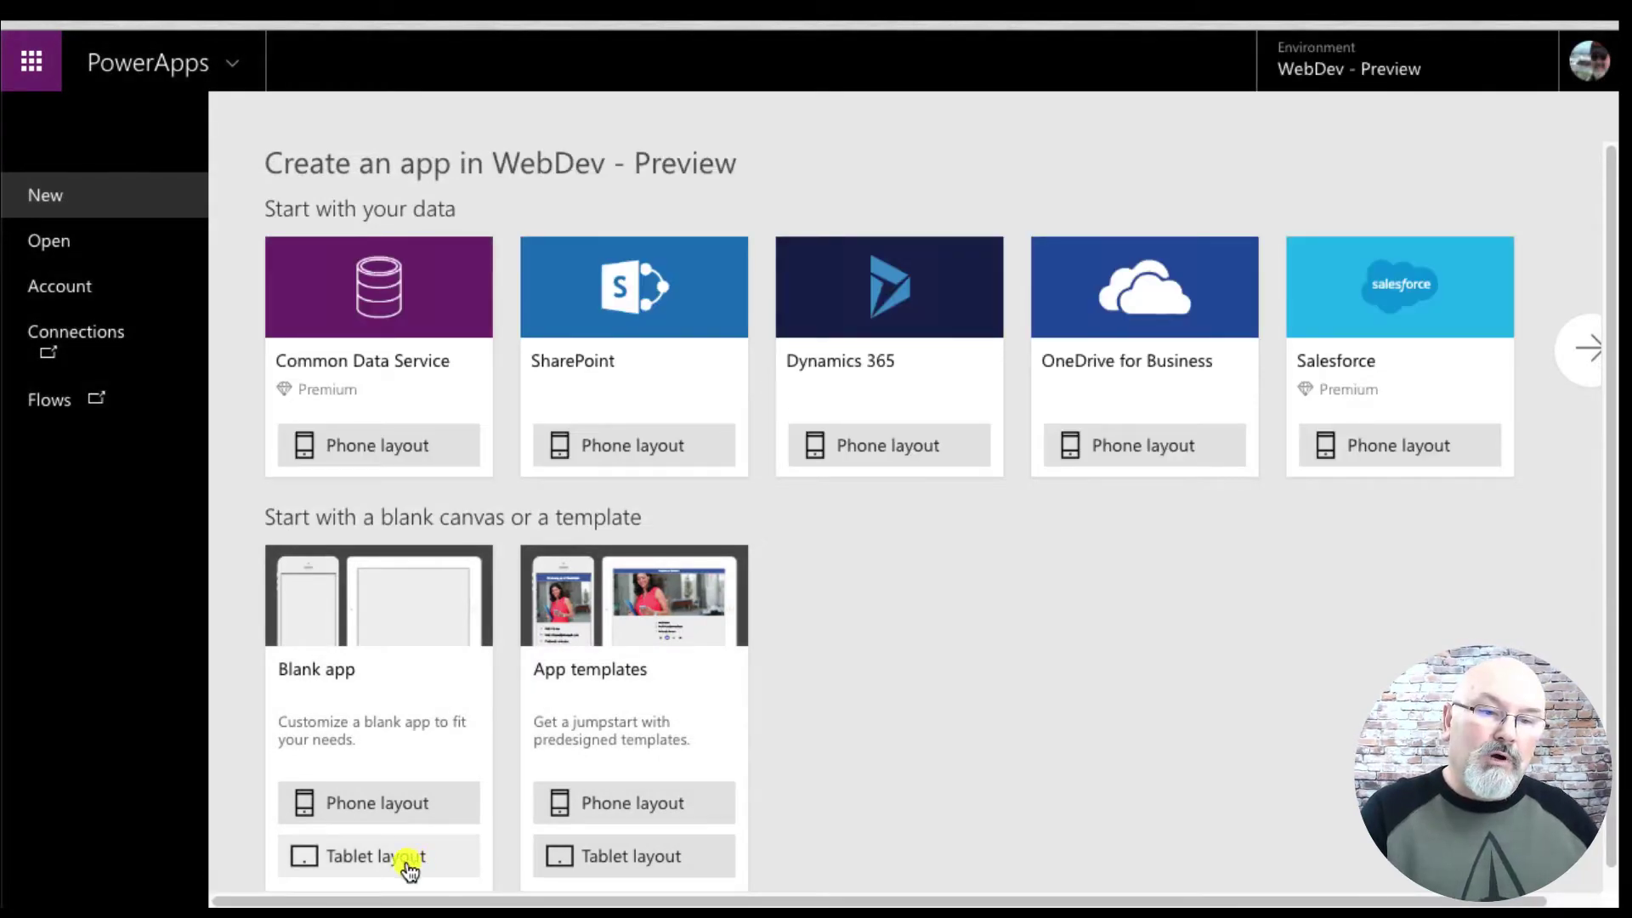
Start a blank tablet app and connect the AccessPass and AccessTimes SharePoint lists
left_click(399, 860)
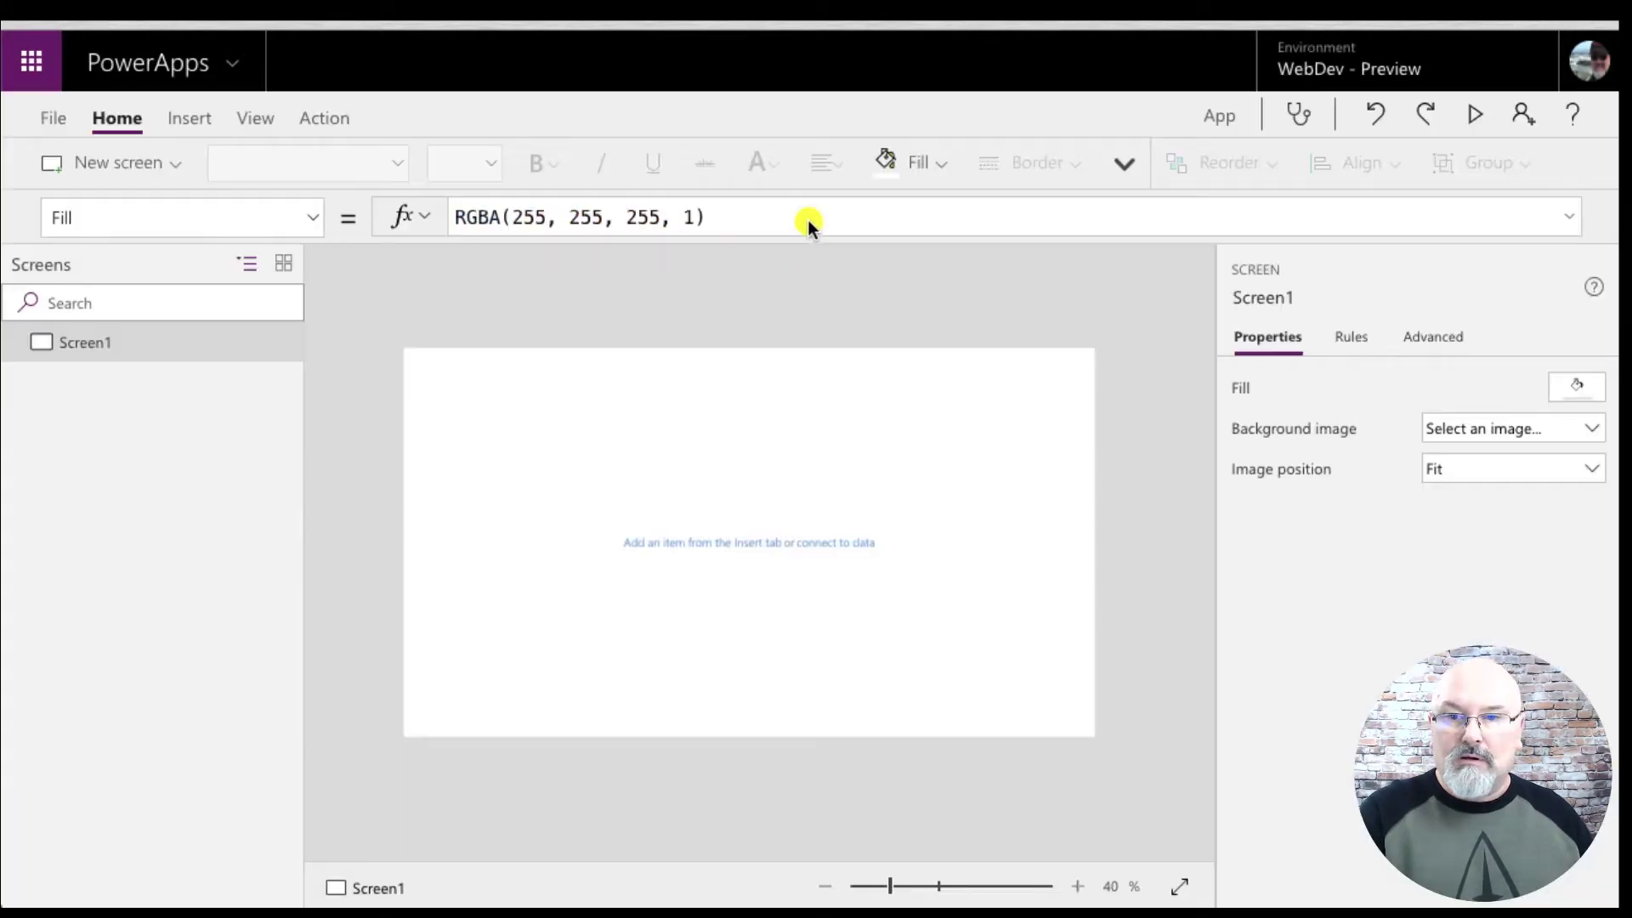
left_click(265, 120)
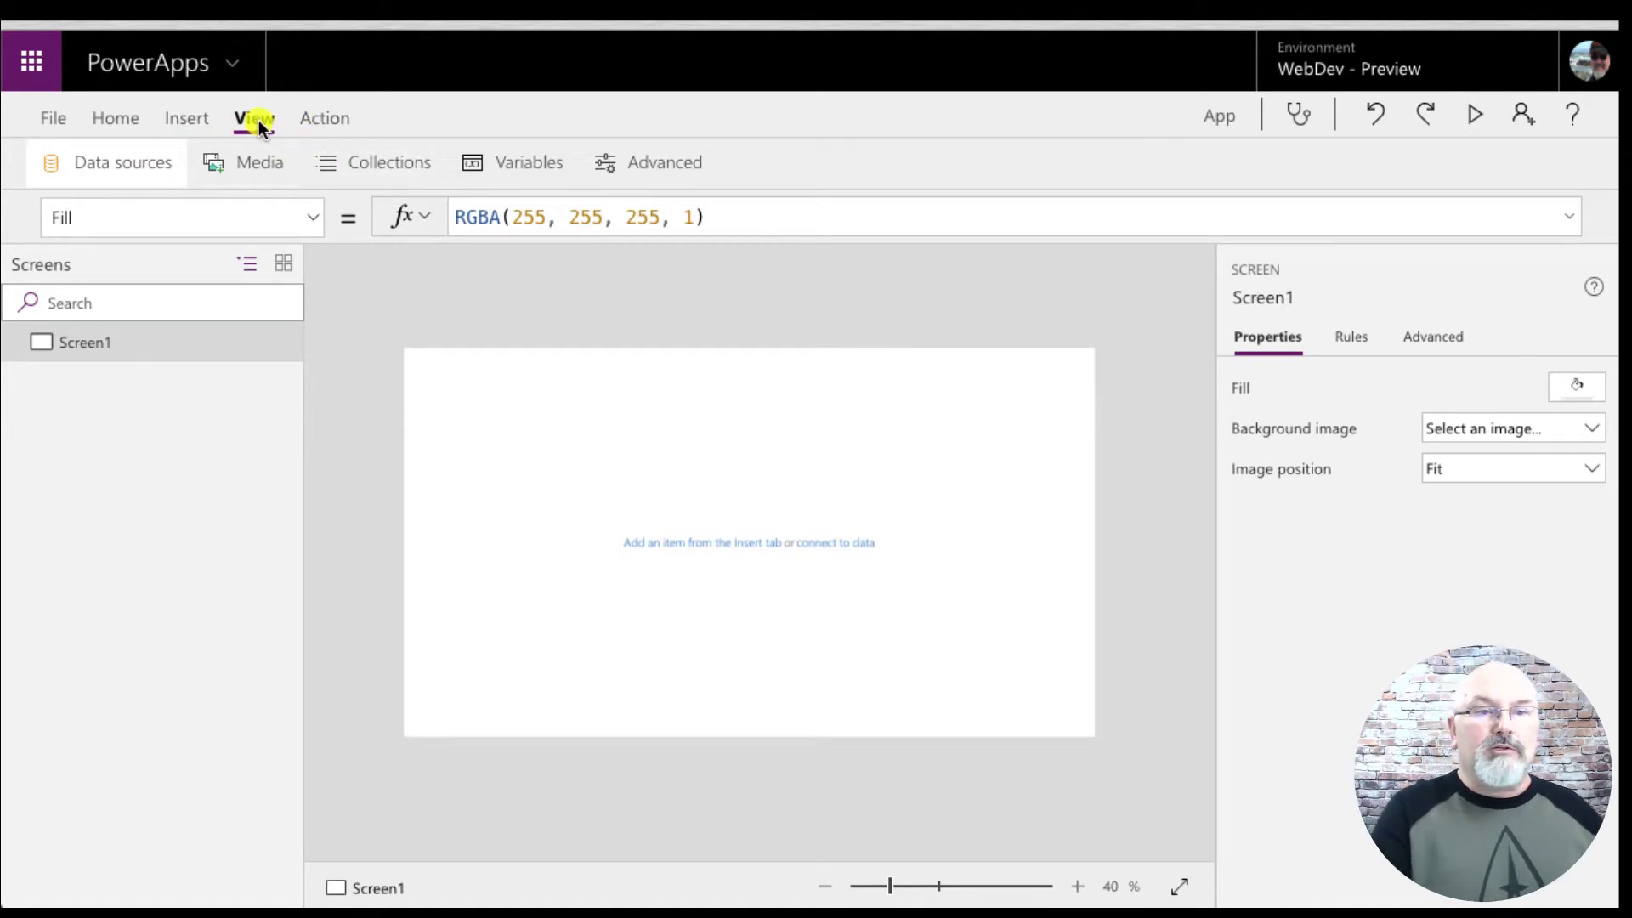
left_click(83, 161)
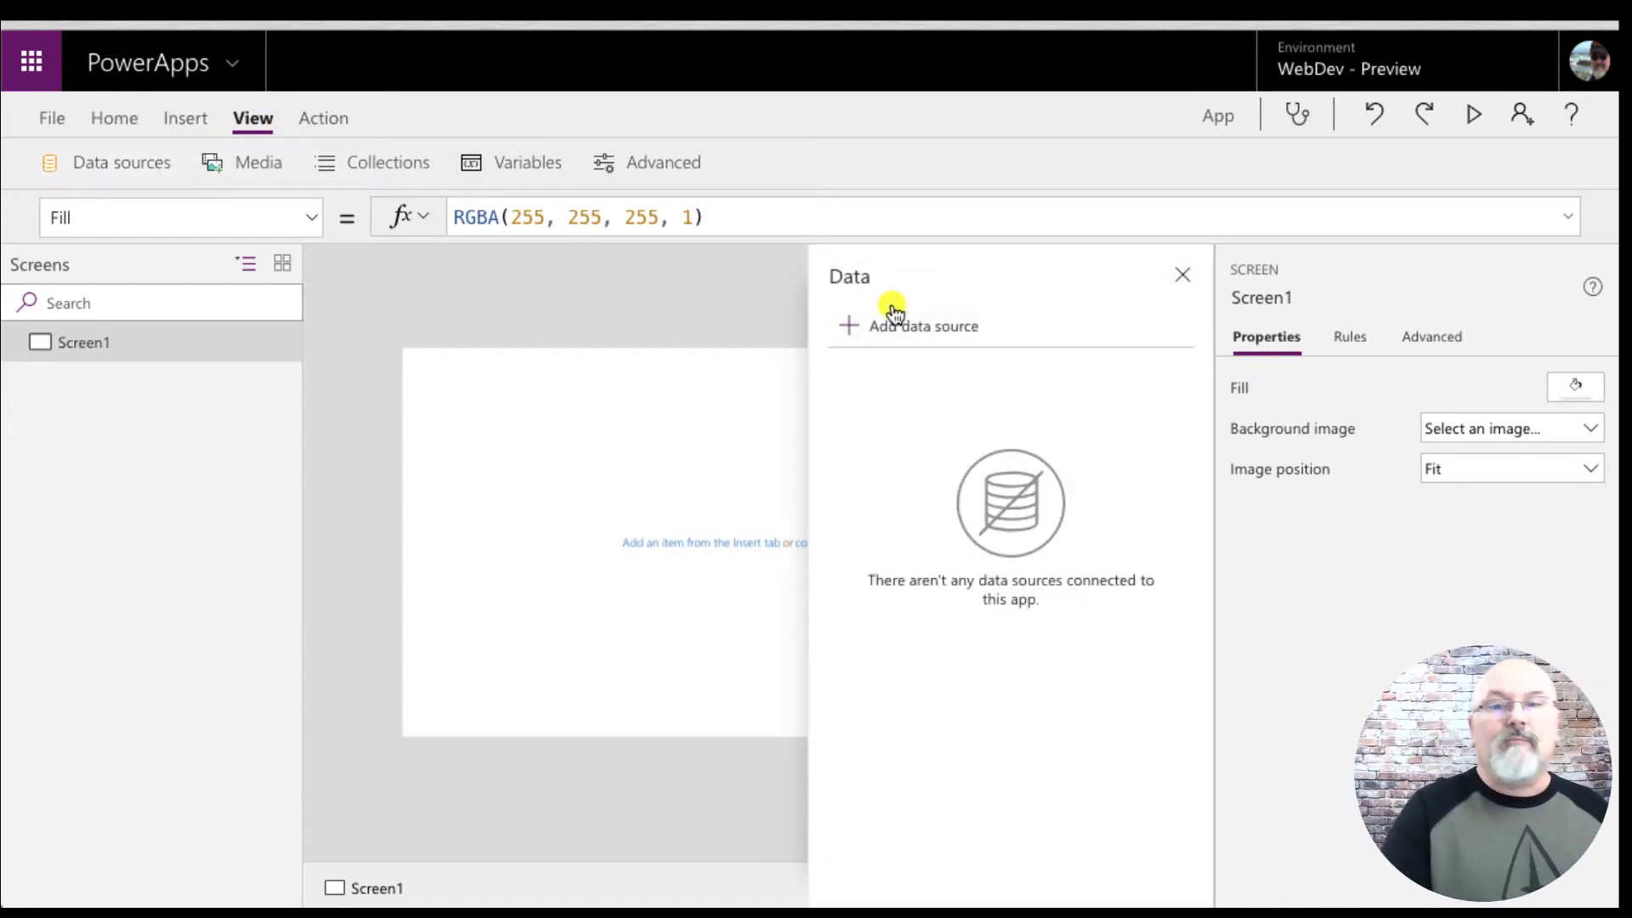
left_click(930, 329)
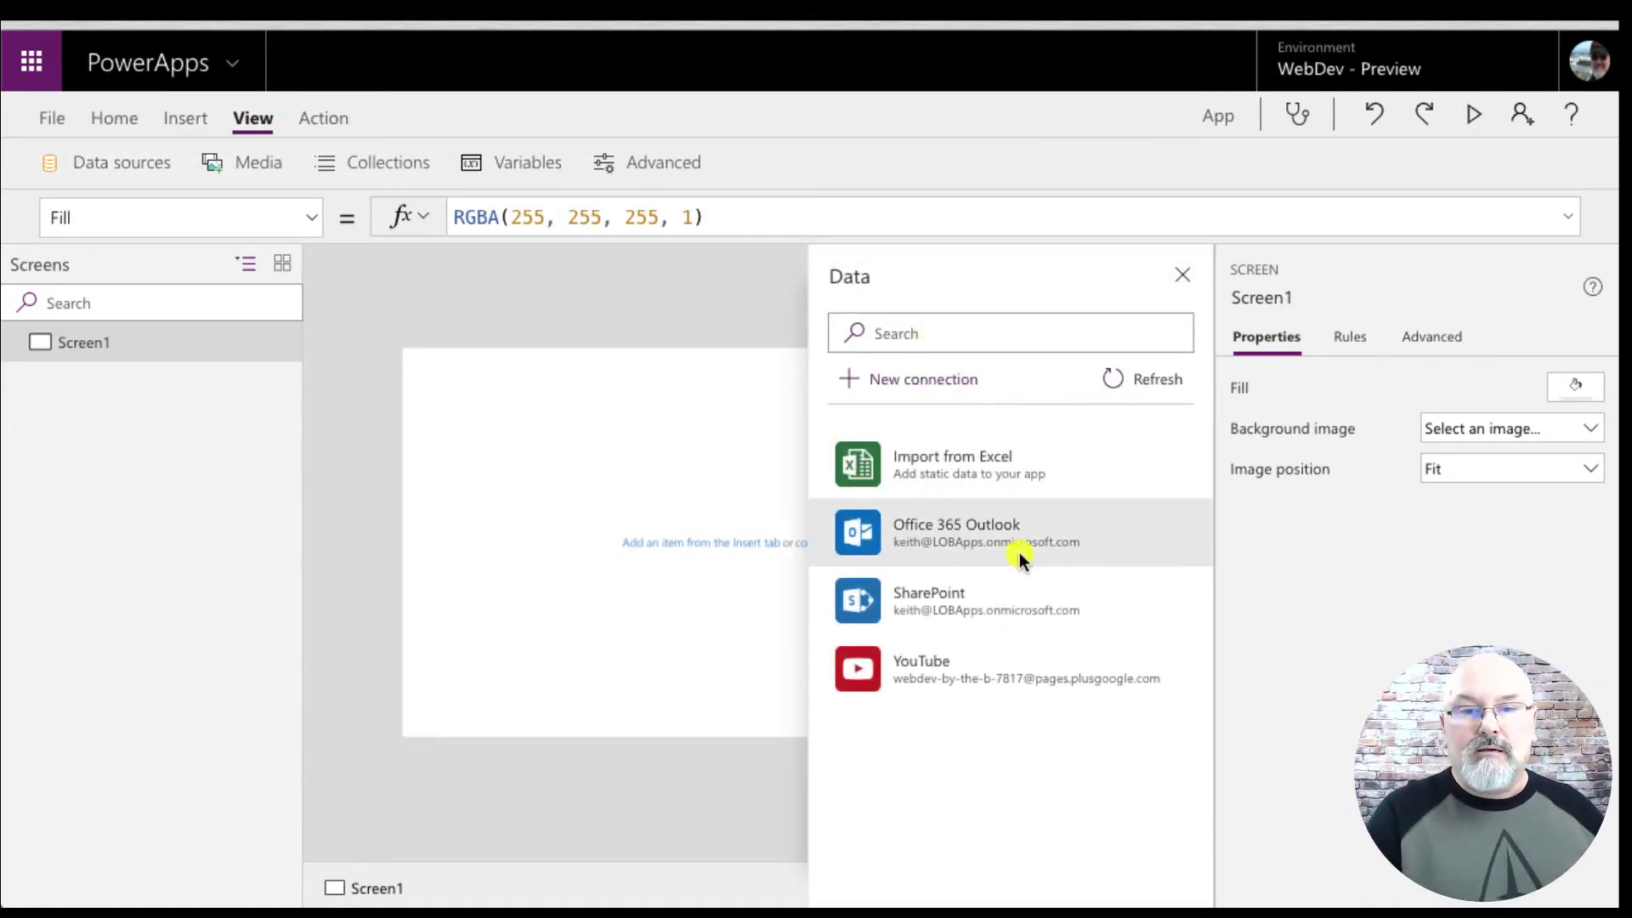
left_click(888, 609)
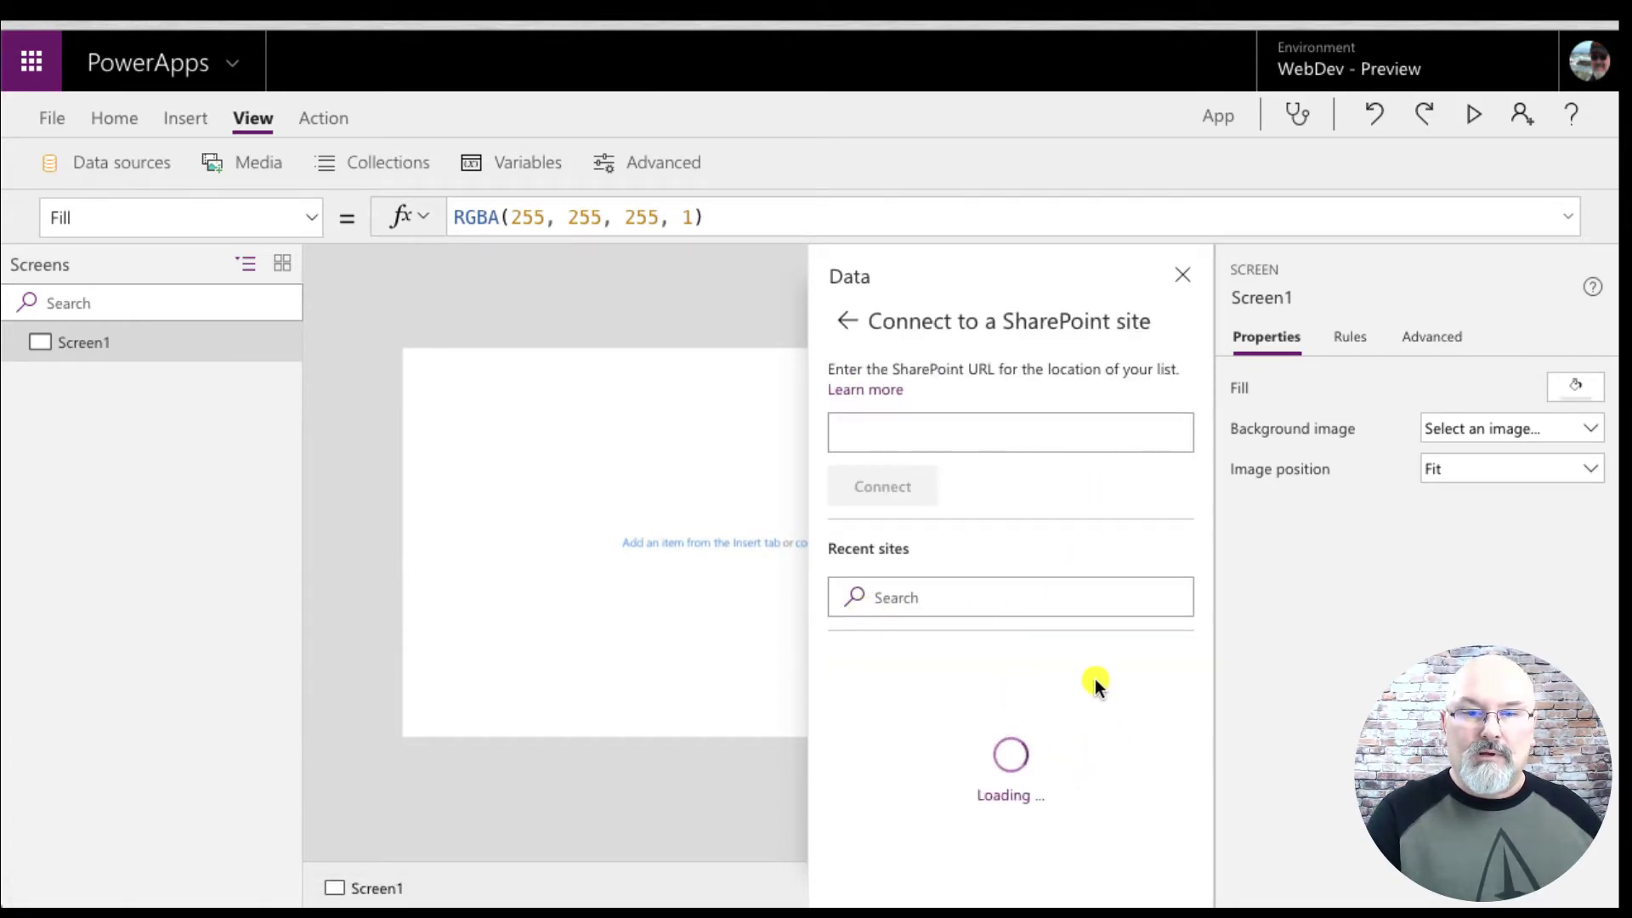
left_click(865, 690)
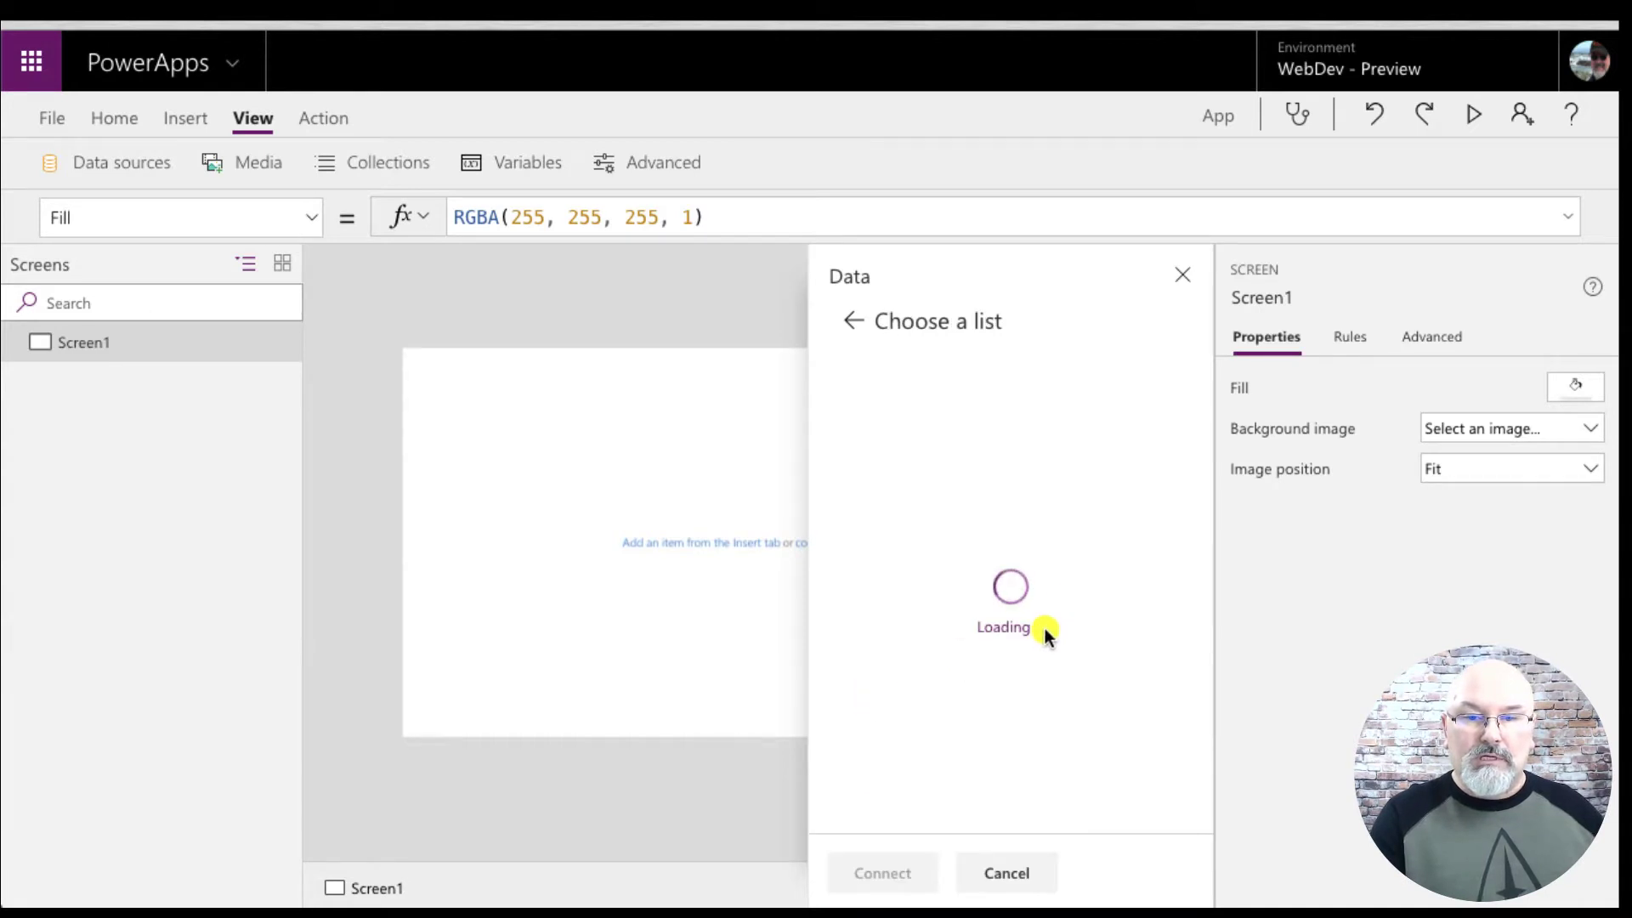
left_click(847, 442)
left_click(847, 493)
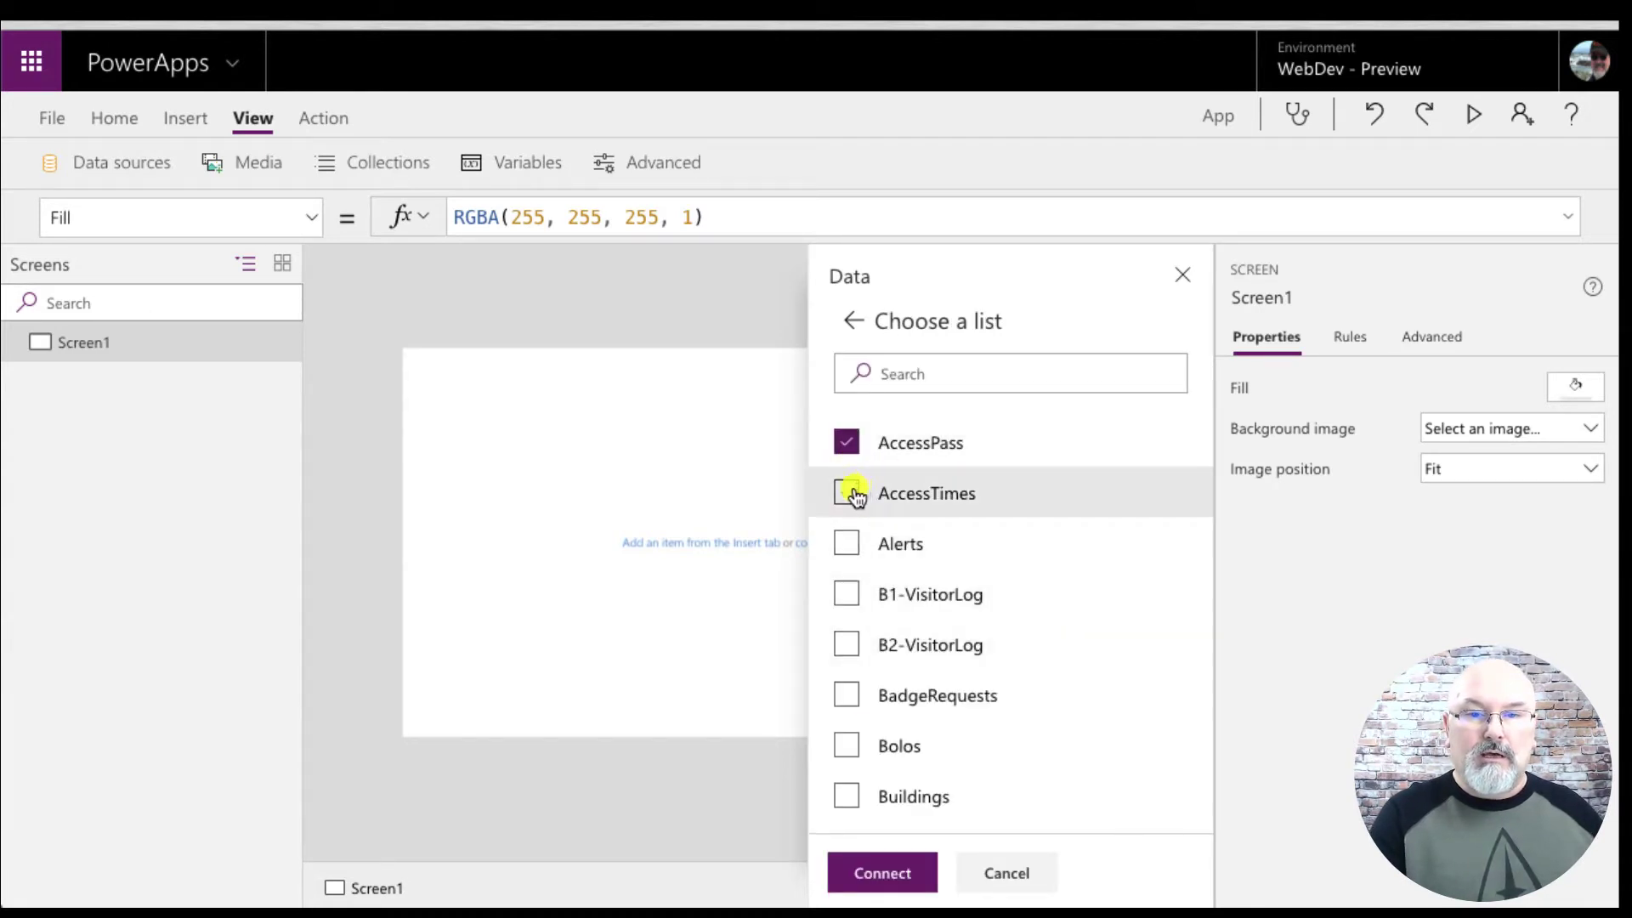
left_click(886, 869)
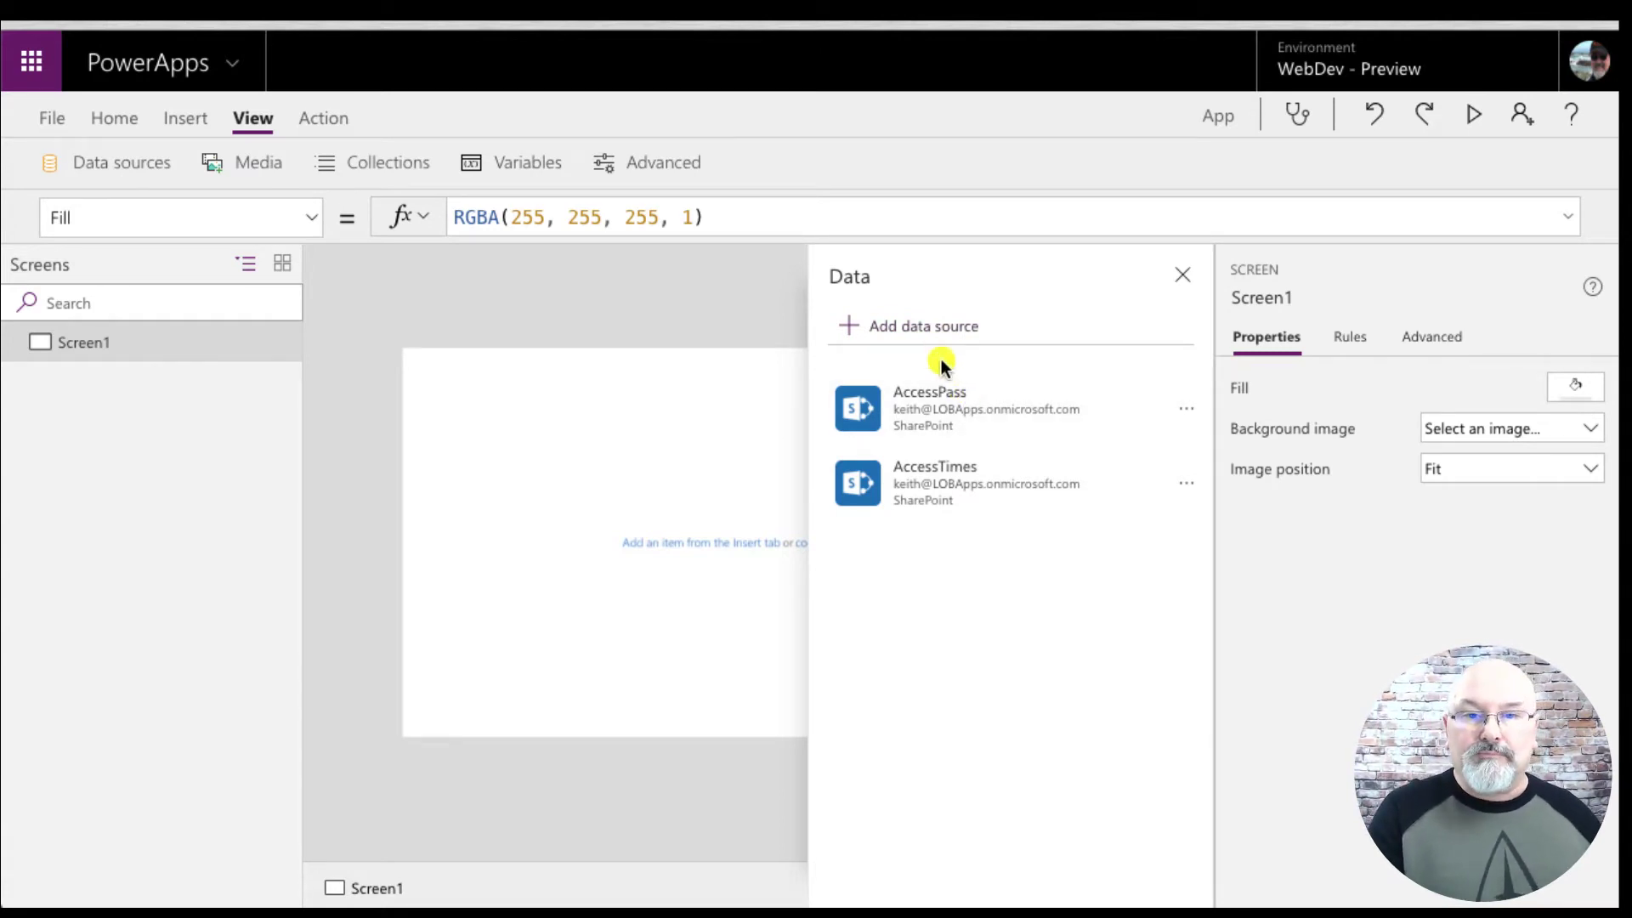
Try adding YouTube as a data source, which fails with a DLP conflict
left_click(890, 327)
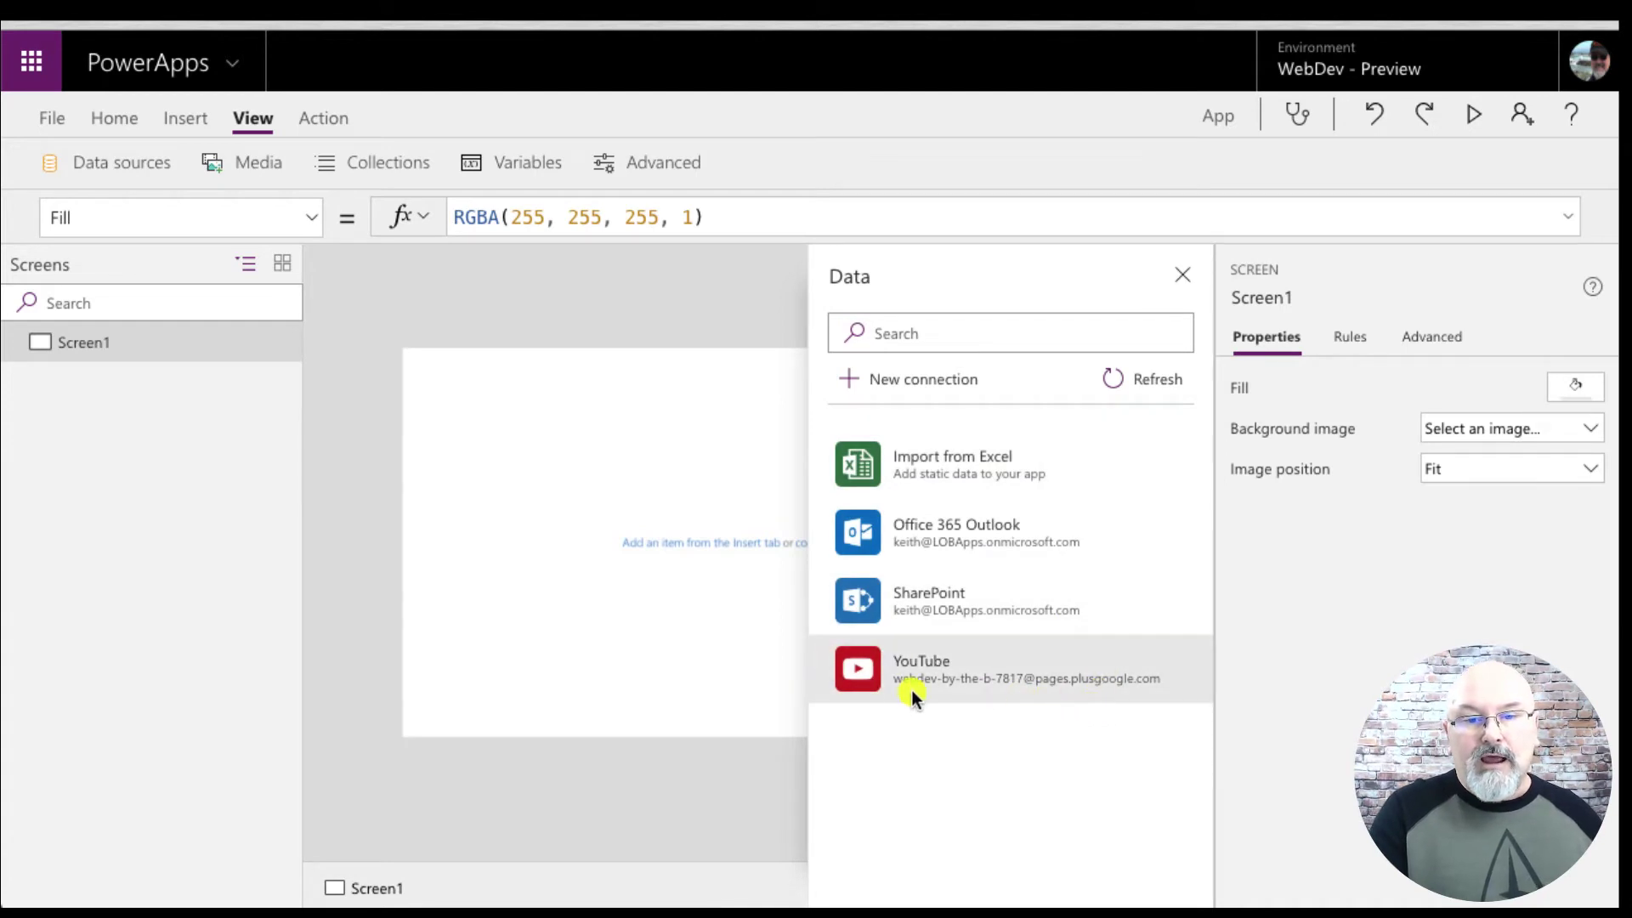
left_click(901, 668)
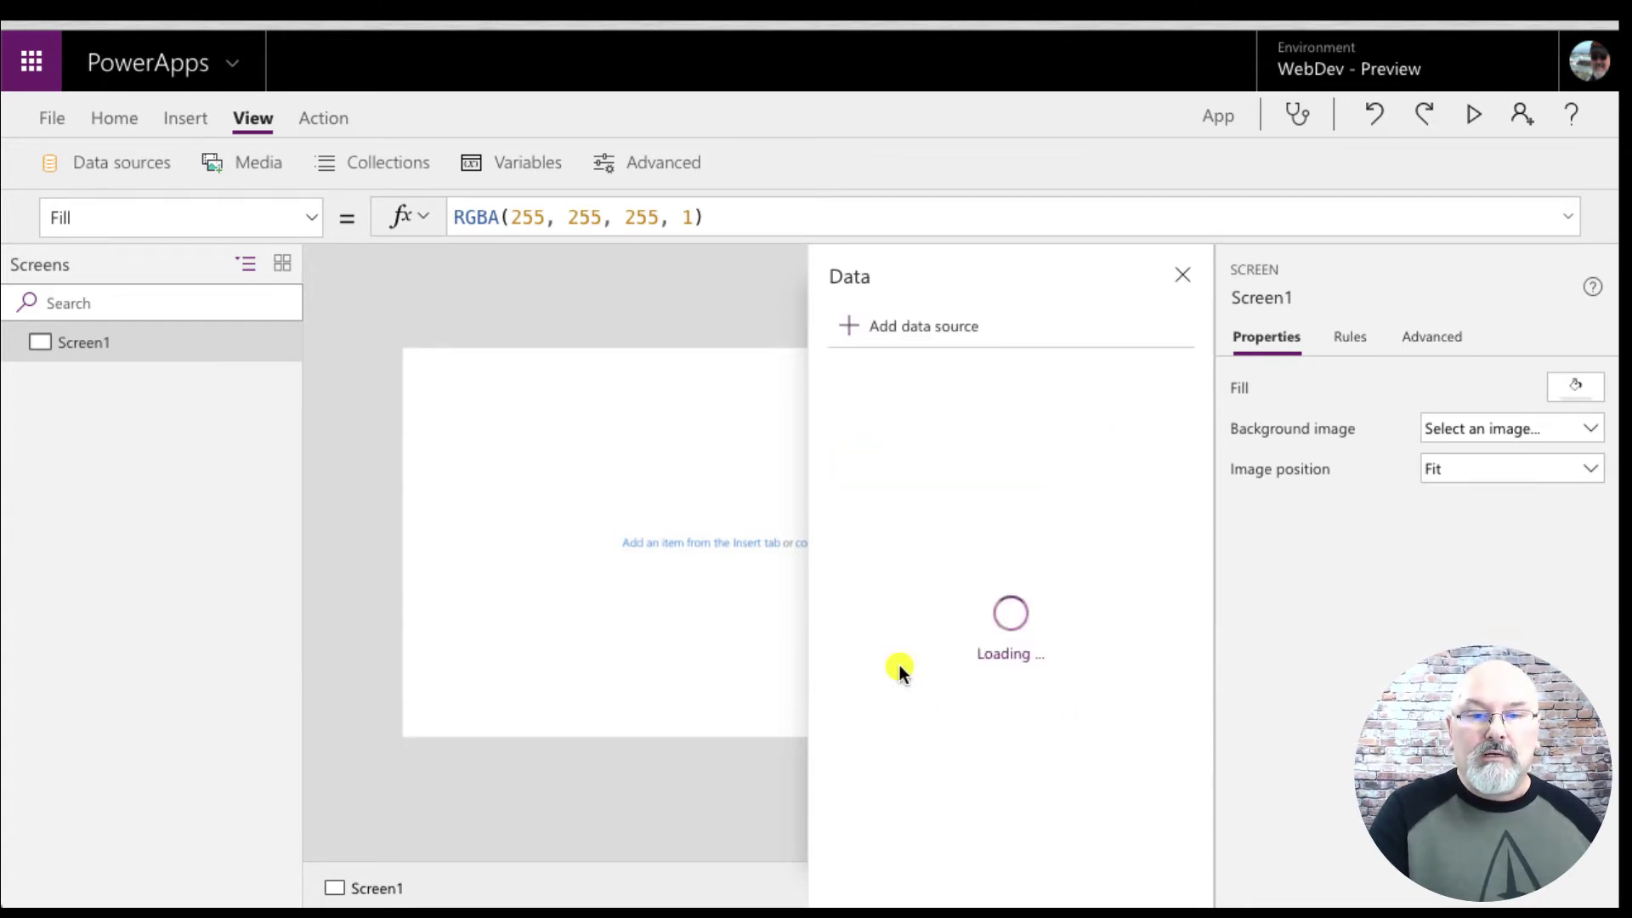